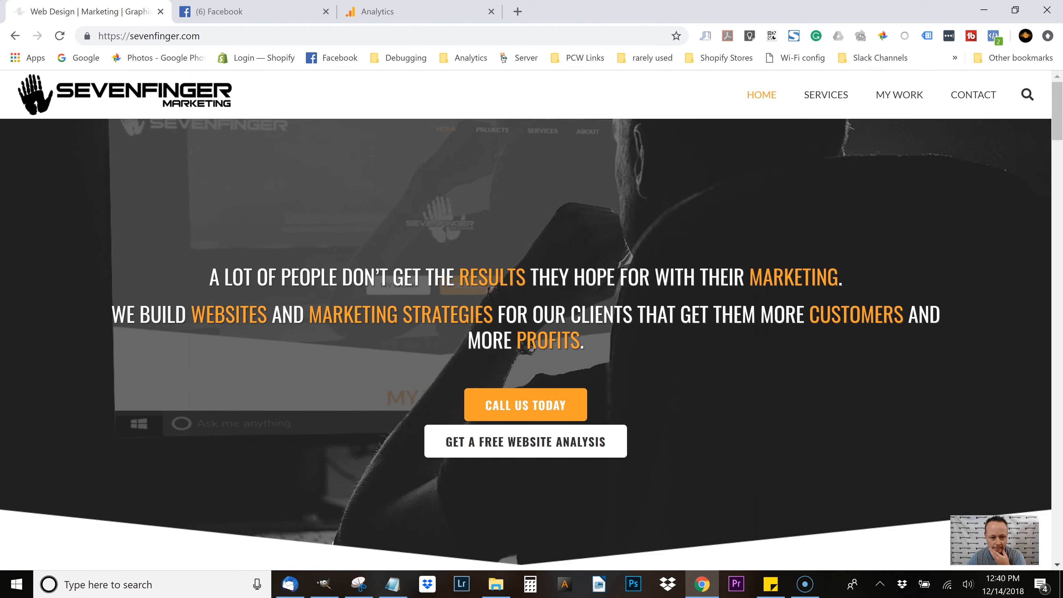
Switch to Facebook, start creating a new ad in Ads Manager and change to Quick Creation, leaving the guided page
{"action": "left_click", "coordinate": [259, 12]}
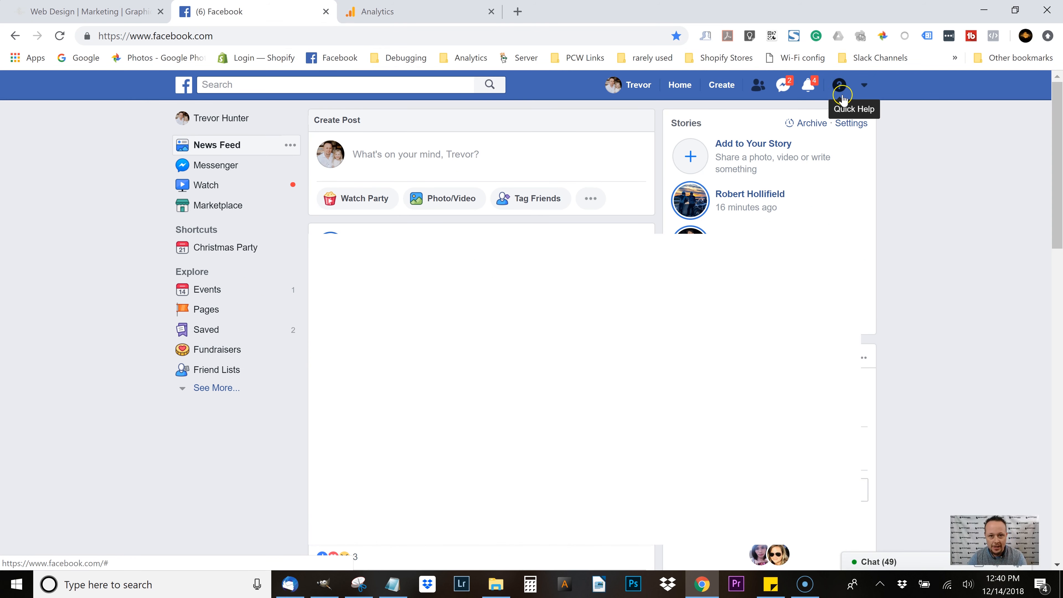
{"action": "left_click", "coordinate": [864, 85]}
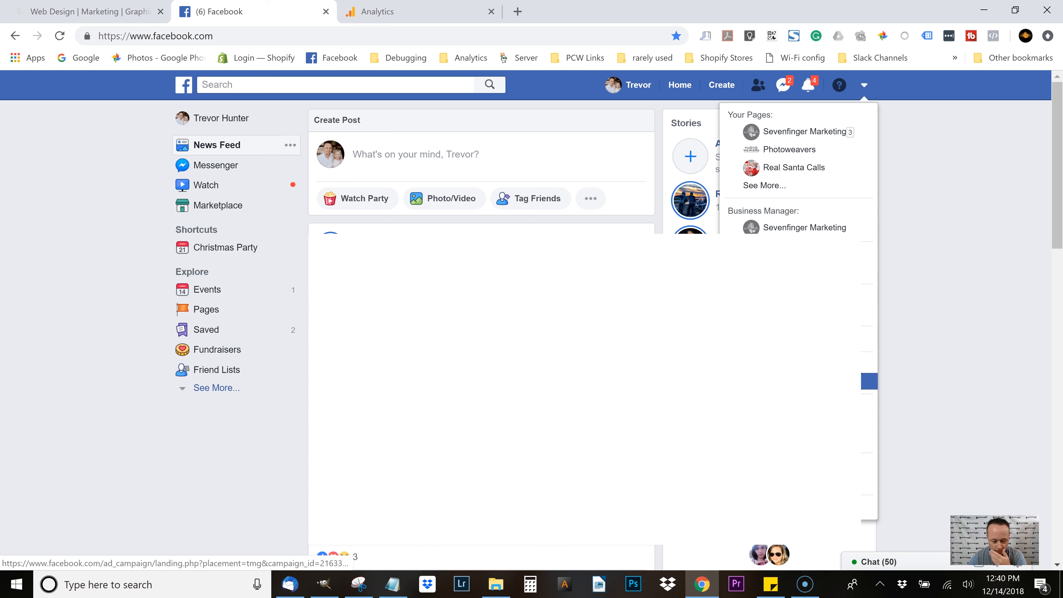
{"action": "left_click", "coordinate": [766, 363]}
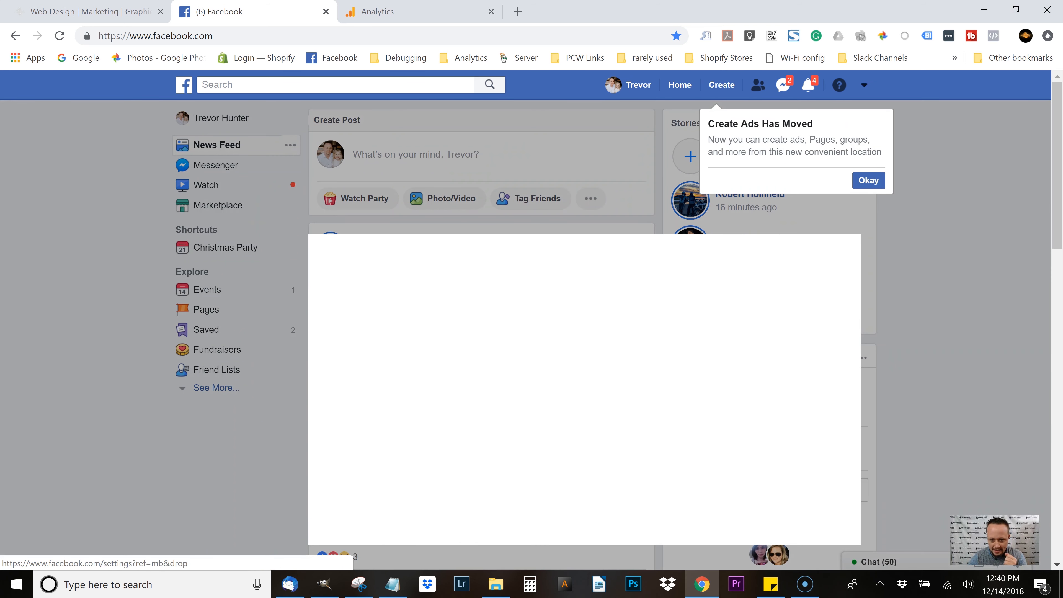
{"action": "left_click", "coordinate": [869, 181]}
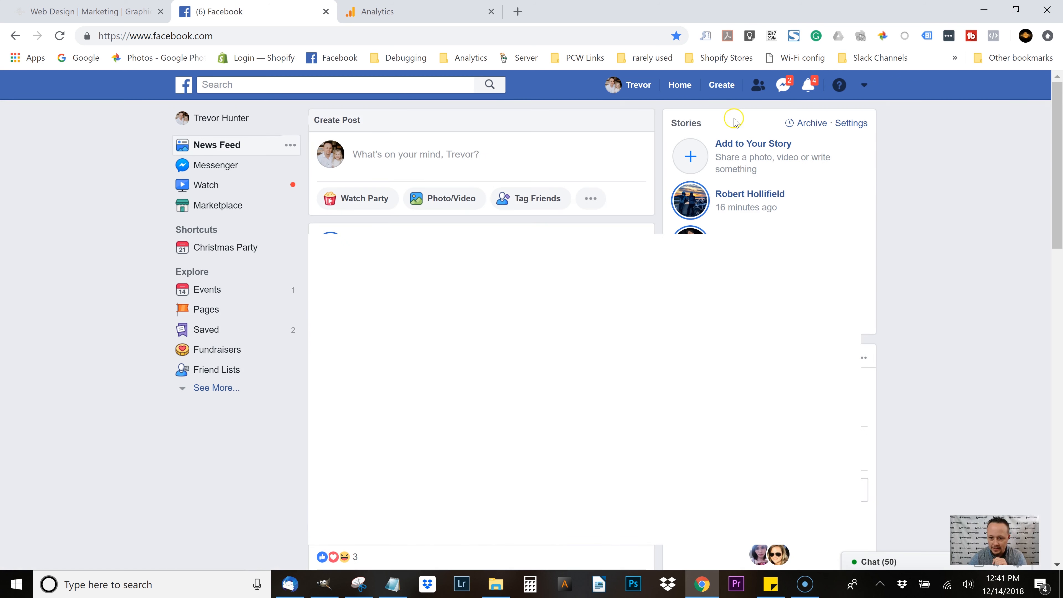
{"action": "left_click", "coordinate": [722, 85]}
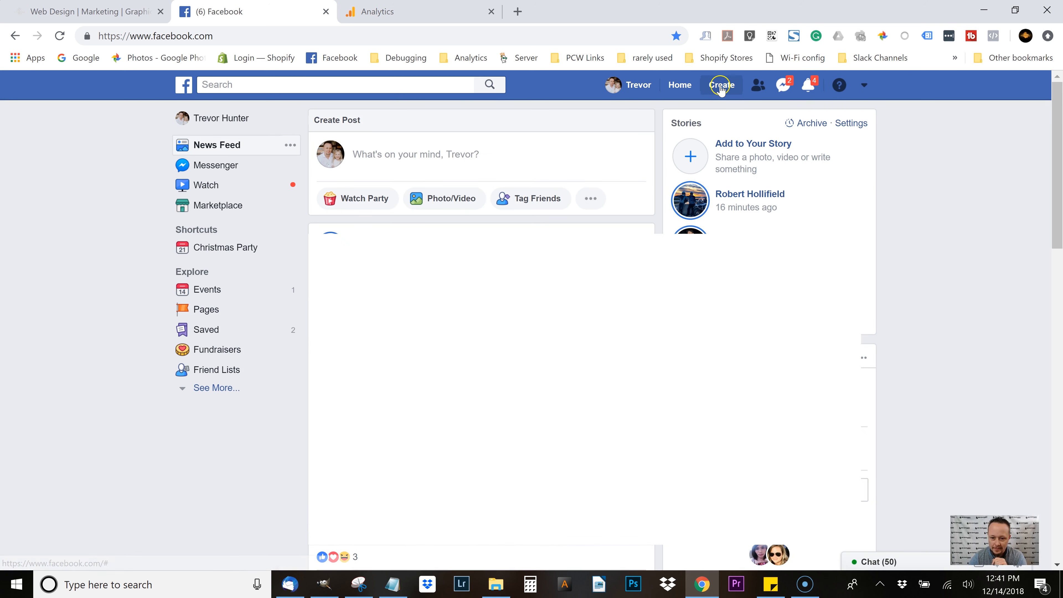
{"action": "left_click", "coordinate": [633, 177]}
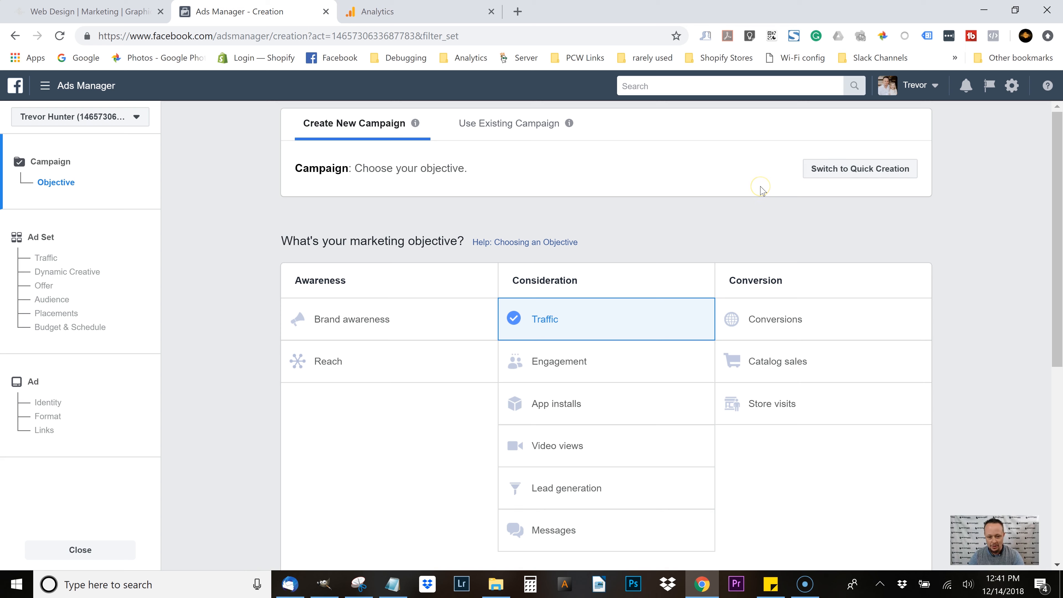
{"action": "left_click", "coordinate": [863, 172]}
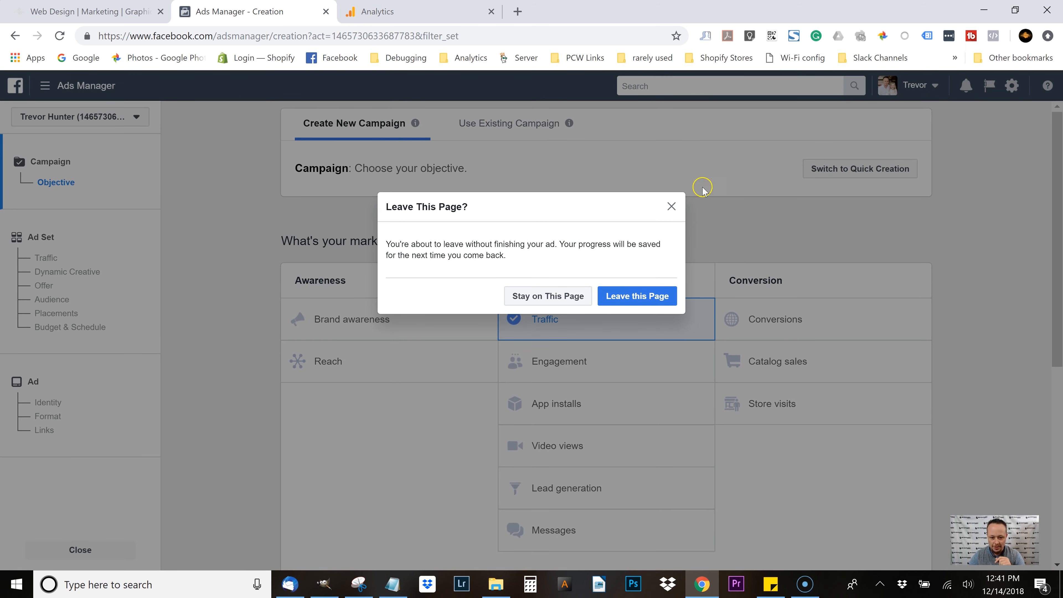
{"action": "left_click", "coordinate": [632, 298]}
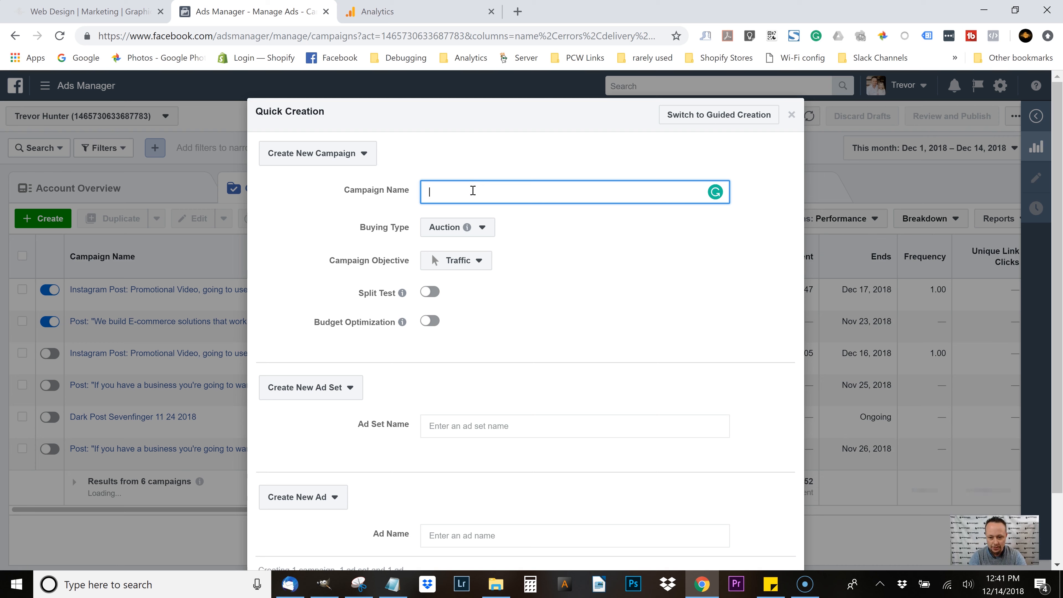
{"action": "type", "text": "na"}
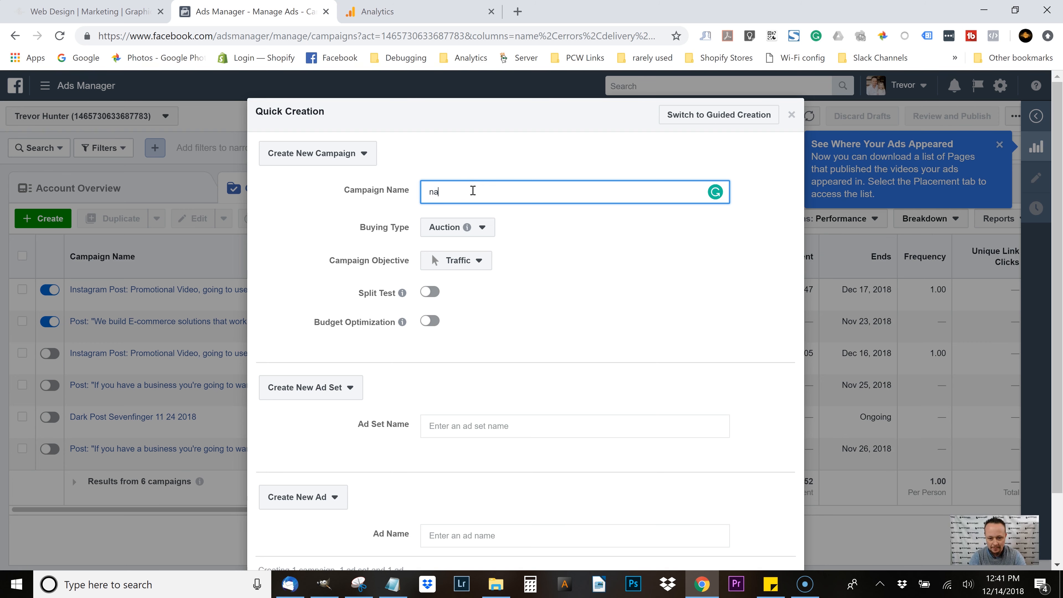
{"action": "type", "text": "me of campaign"}
{"action": "left_click", "coordinate": [478, 424]}
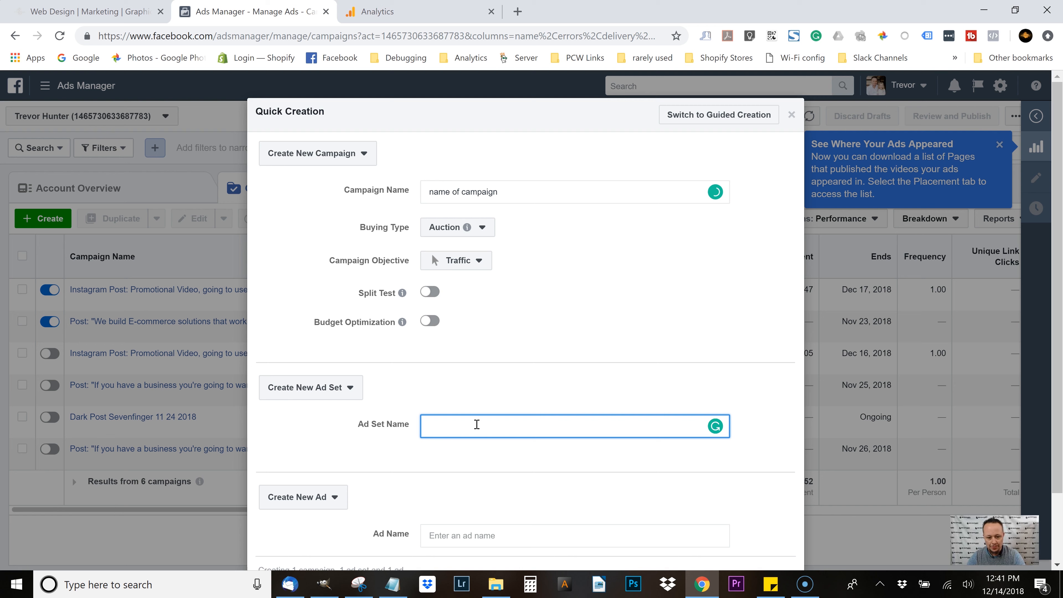
Name the new campaign "generic goal of the campaign - traffic"
{"action": "left_click", "coordinate": [513, 192]}
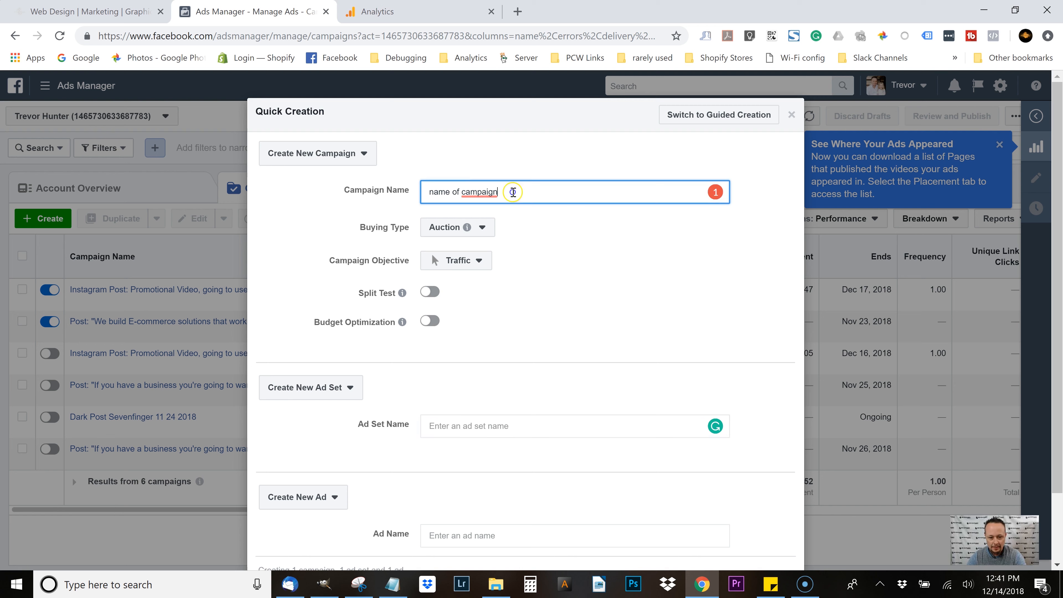
{"action": "key", "text": "ctrl+a"}
{"action": "type", "text": "g"}
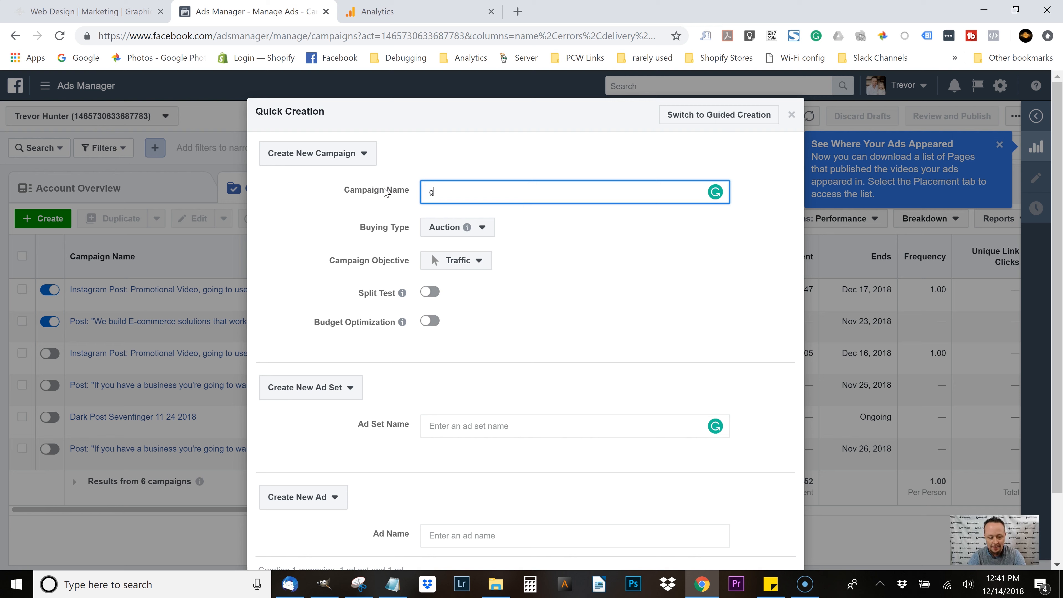
{"action": "type", "text": "eneric goal of the"}
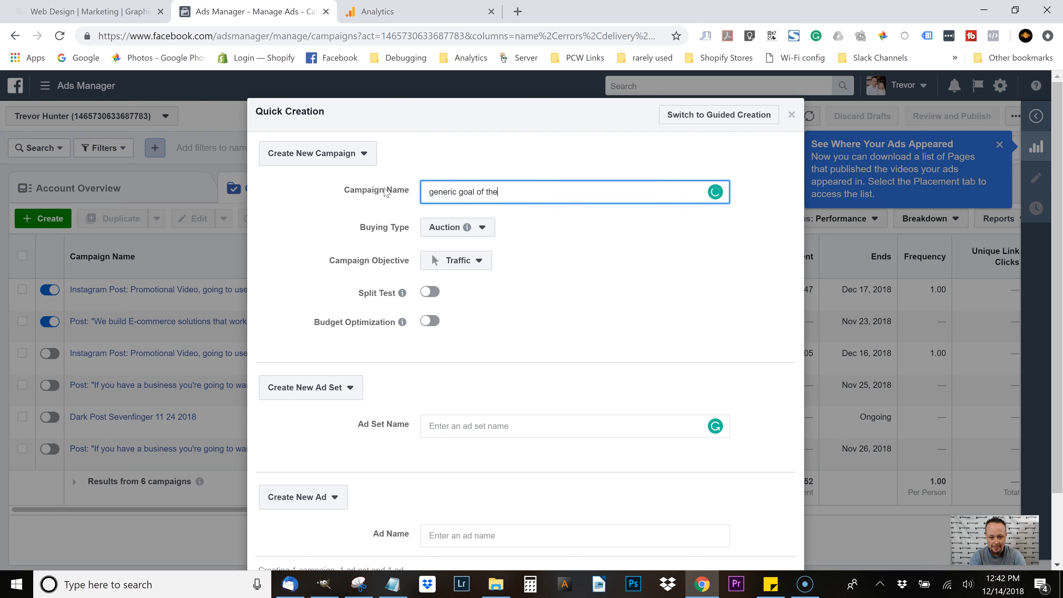
{"action": "type", "text": " campaign - traffic - conversions"}
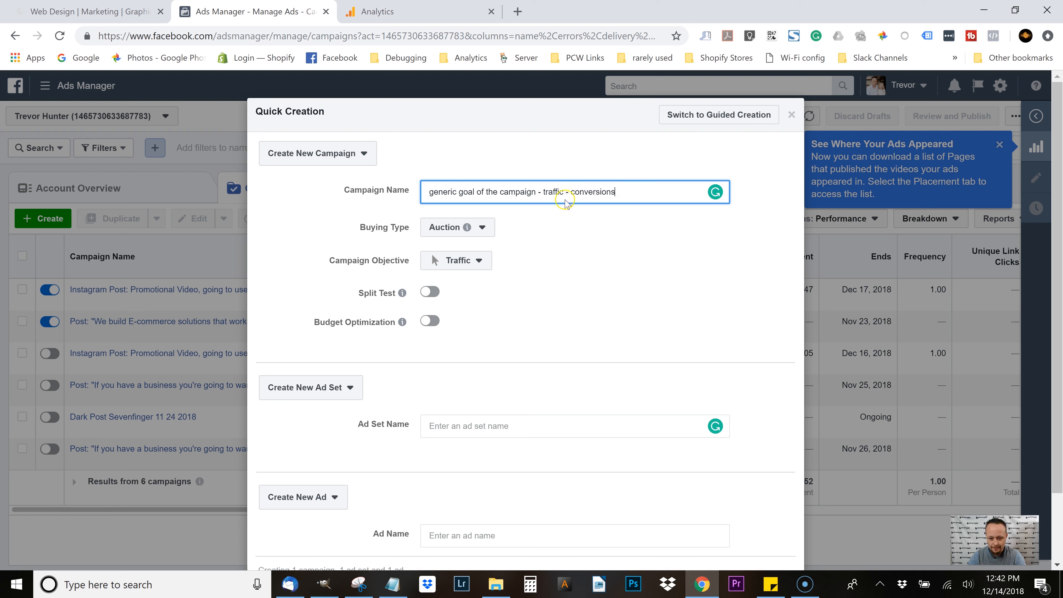
{"action": "left_click_drag", "start_coordinate": [563, 193], "coordinate": [727, 203]}
{"action": "key", "text": "BackSpace"}
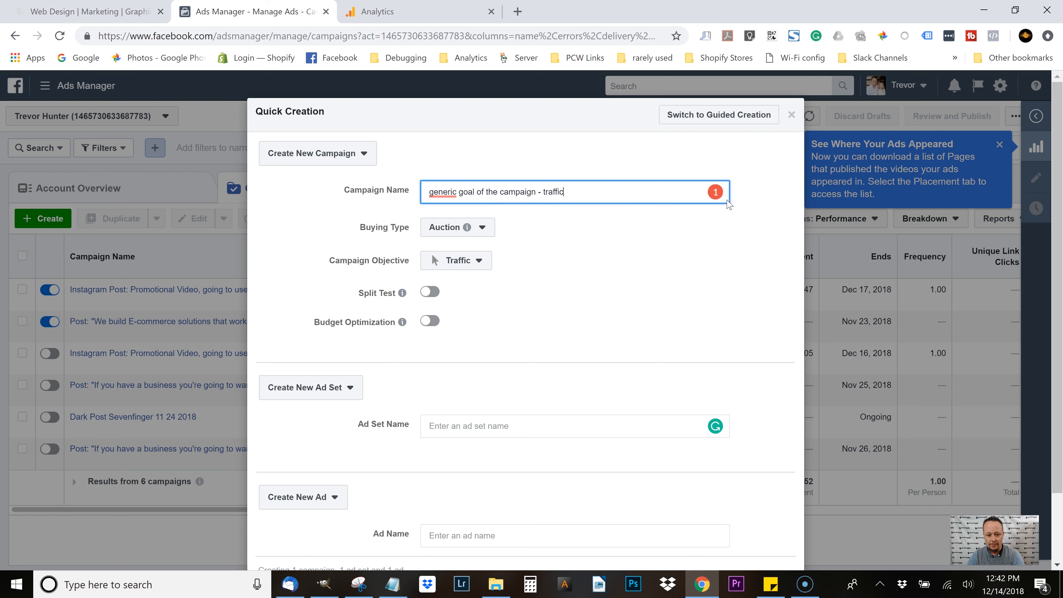
Name the new ad set "men auto repair nationwide"
{"action": "left_click", "coordinate": [495, 431]}
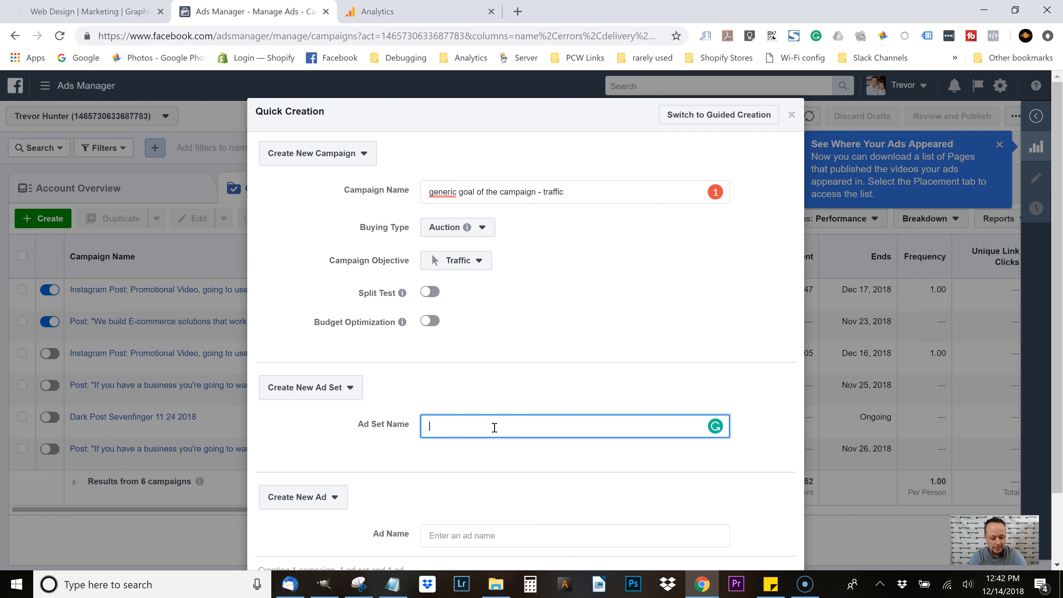
{"action": "type", "text": "men auto repaid"}
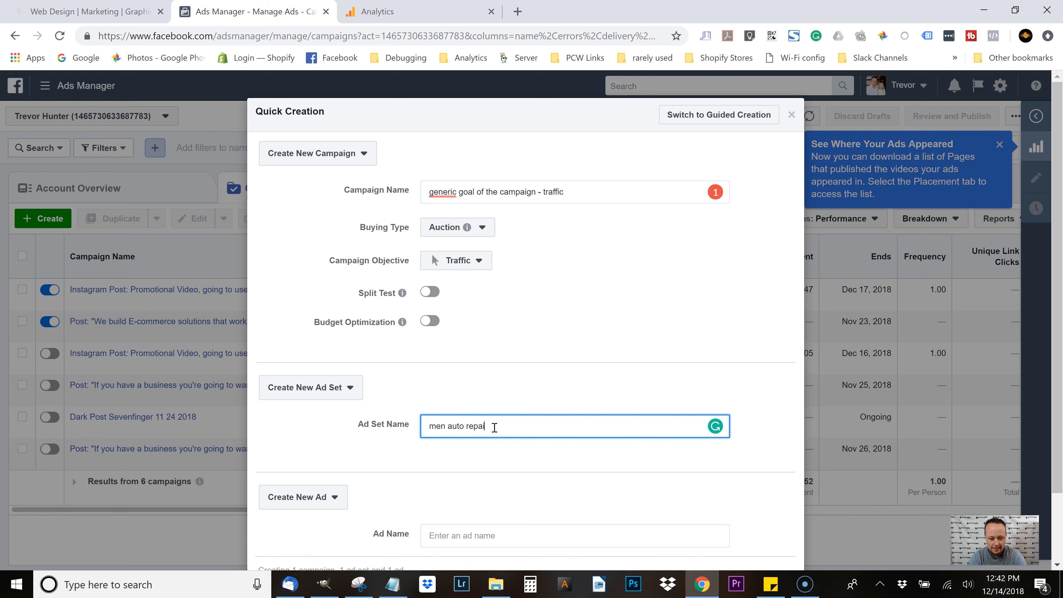
{"action": "key", "text": "BackSpace"}
{"action": "type", "text": "r "}
{"action": "type", "text": "action"}
{"action": "key", "text": "BackSpace"}
{"action": "key", "text": "BackSpace"}
{"action": "key", "text": "BackSpace"}
{"action": "key", "text": "BackSpace"}
{"action": "key", "text": "BackSpace"}
{"action": "key", "text": "BackSpace"}
{"action": "type", "text": "nationwide"}
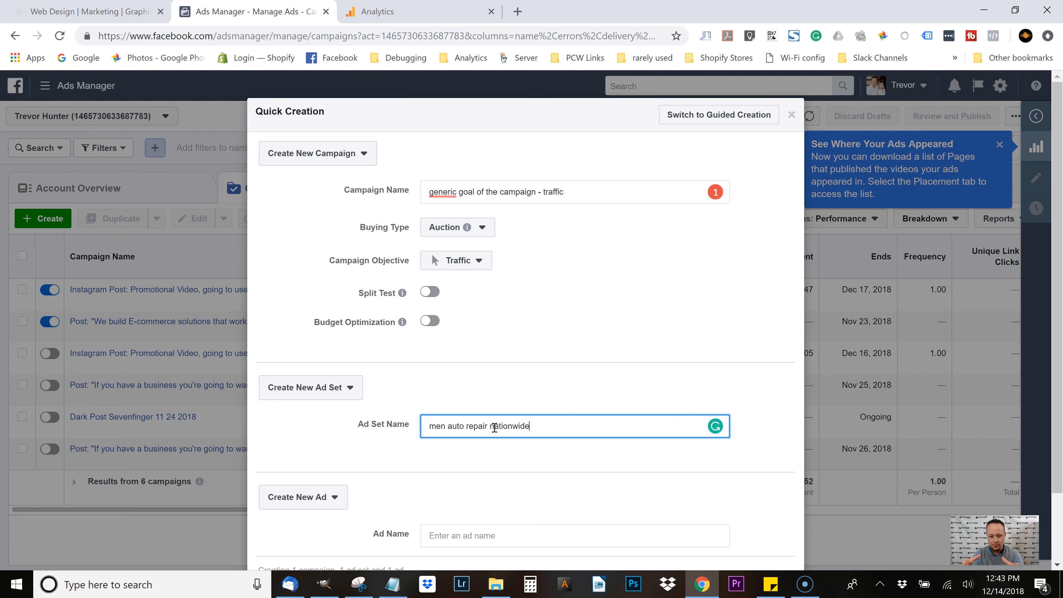
Name the new ad "video ad #1"
{"action": "scroll", "coordinate": [494, 427], "scroll_direction": "down", "scroll_amount": 2}
{"action": "left_click", "coordinate": [496, 452]}
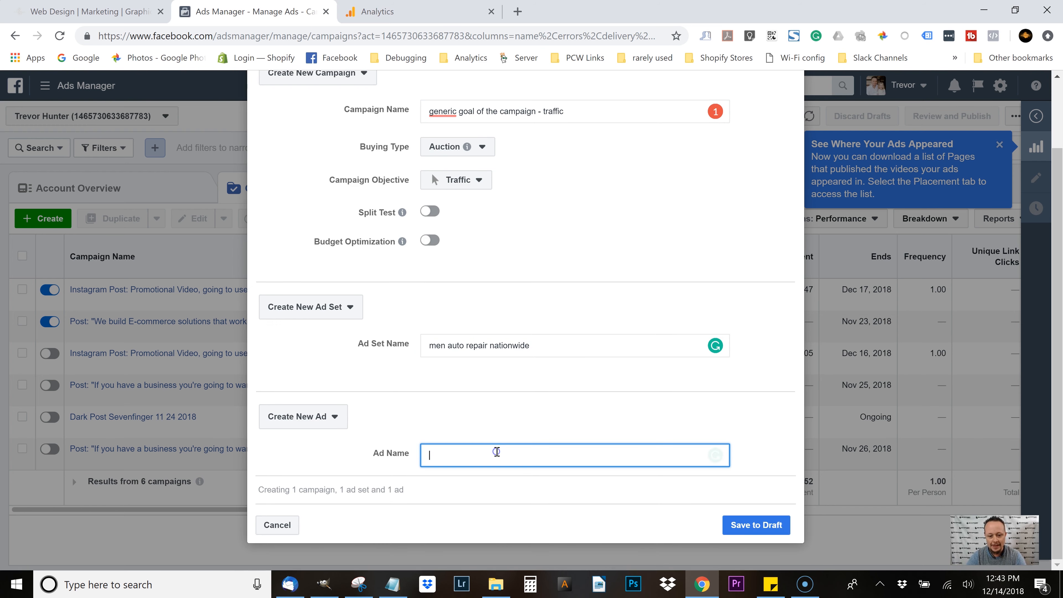
{"action": "type", "text": "video ad #1"}
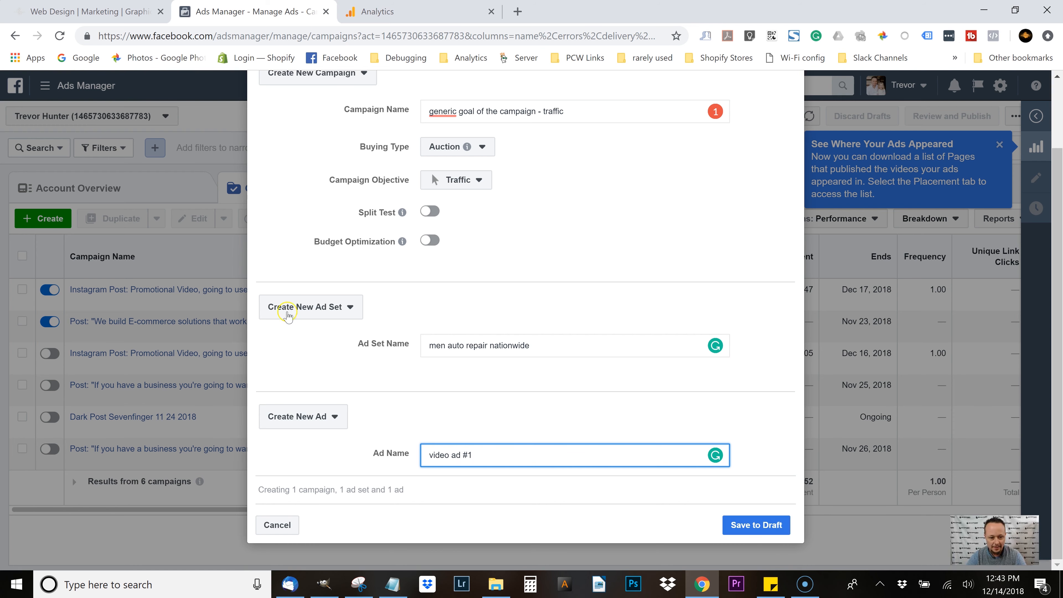
{"action": "left_click", "coordinate": [204, 250]}
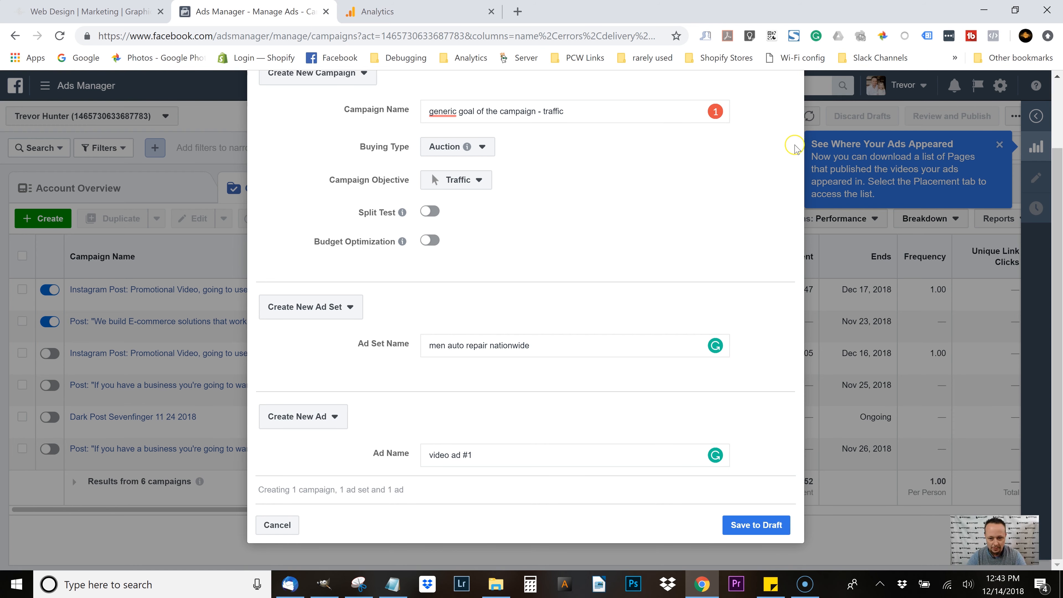
{"action": "scroll", "coordinate": [790, 153], "scroll_direction": "up", "scroll_amount": 2}
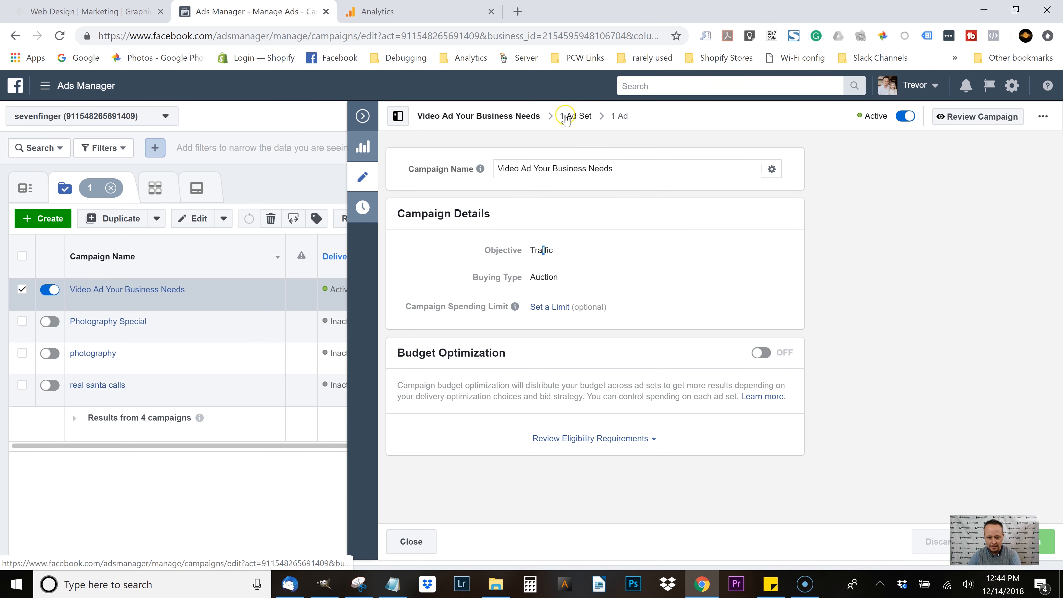
Open the ad set of the Video Ad Your Business Needs campaign and examine its budget, schedule, location, age and gender settings
{"action": "left_click", "coordinate": [580, 119]}
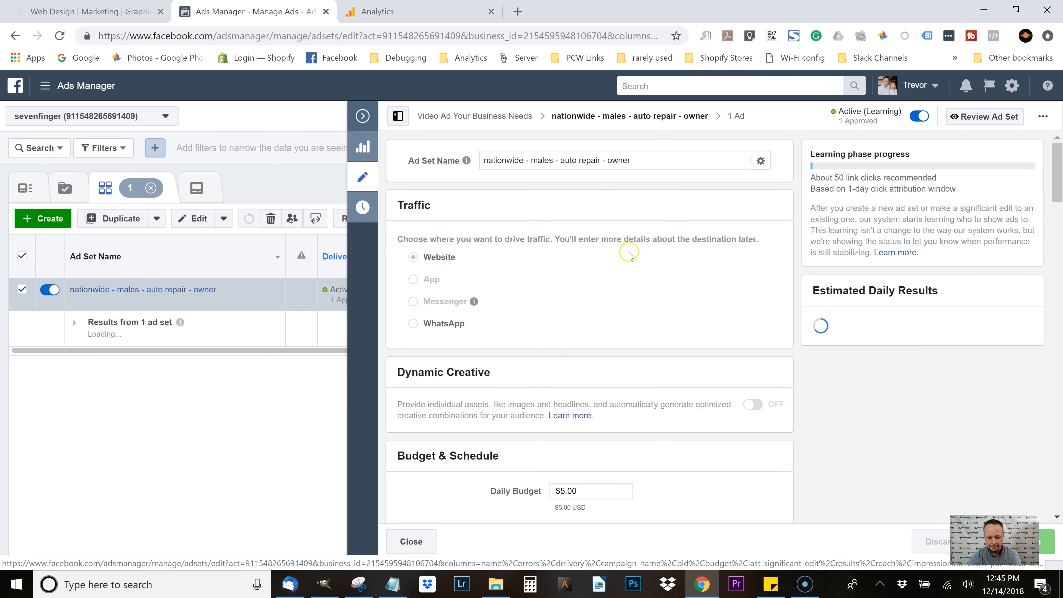
{"action": "scroll", "coordinate": [564, 355], "scroll_direction": "down", "scroll_amount": 4}
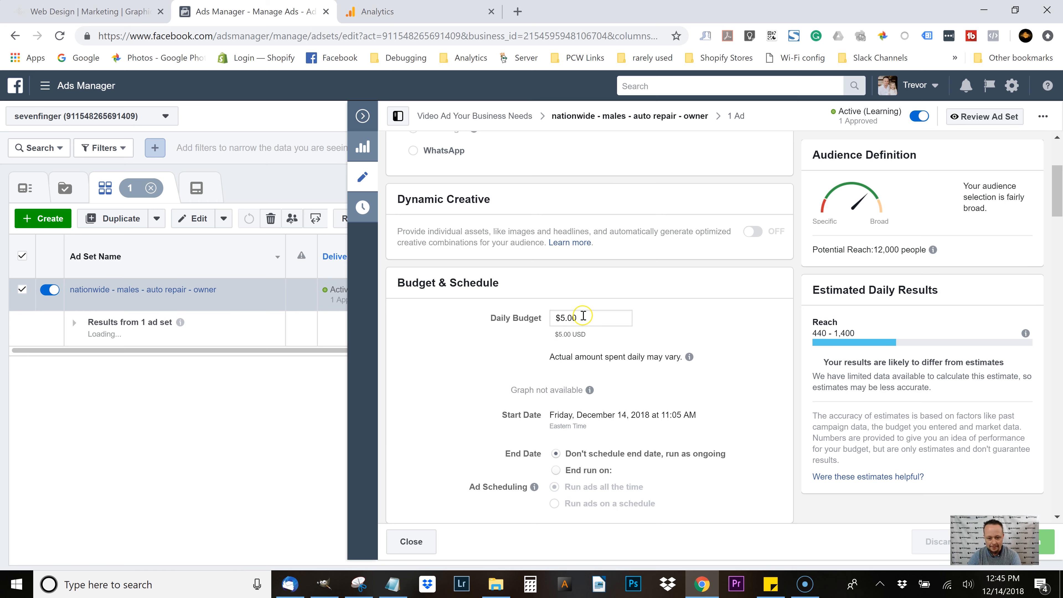
{"action": "scroll", "coordinate": [473, 363], "scroll_direction": "down", "scroll_amount": 7}
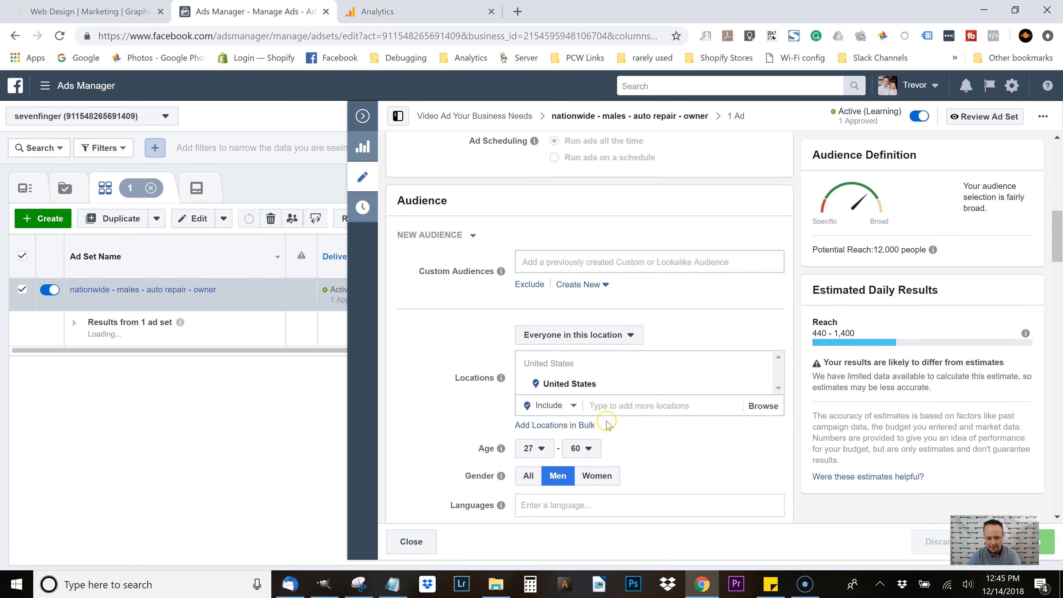
{"action": "scroll", "coordinate": [603, 440], "scroll_direction": "down", "scroll_amount": 1}
{"action": "scroll", "coordinate": [603, 440], "scroll_direction": "down", "scroll_amount": 3}
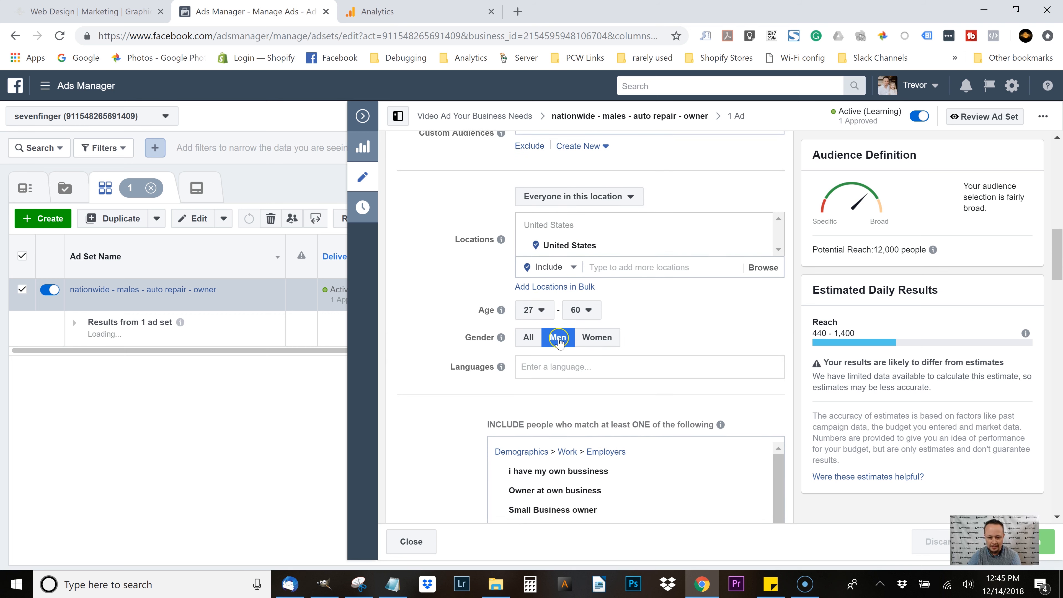
{"action": "scroll", "coordinate": [422, 372], "scroll_direction": "down", "scroll_amount": 3}
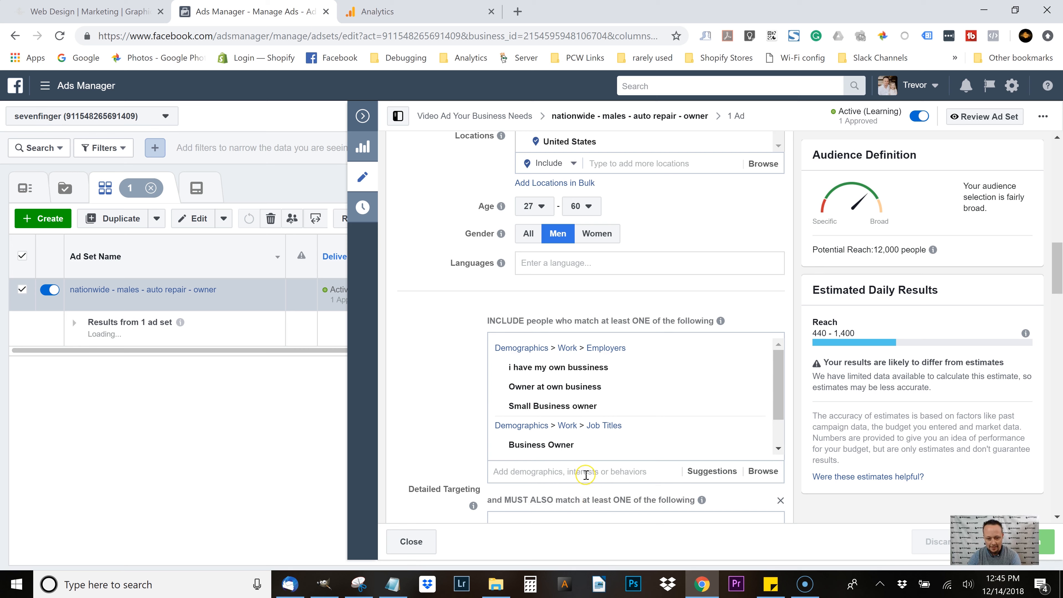
Browse the Demographics categories offered for the ad set's included detailed targeting, and close the list
{"action": "left_click", "coordinate": [763, 472]}
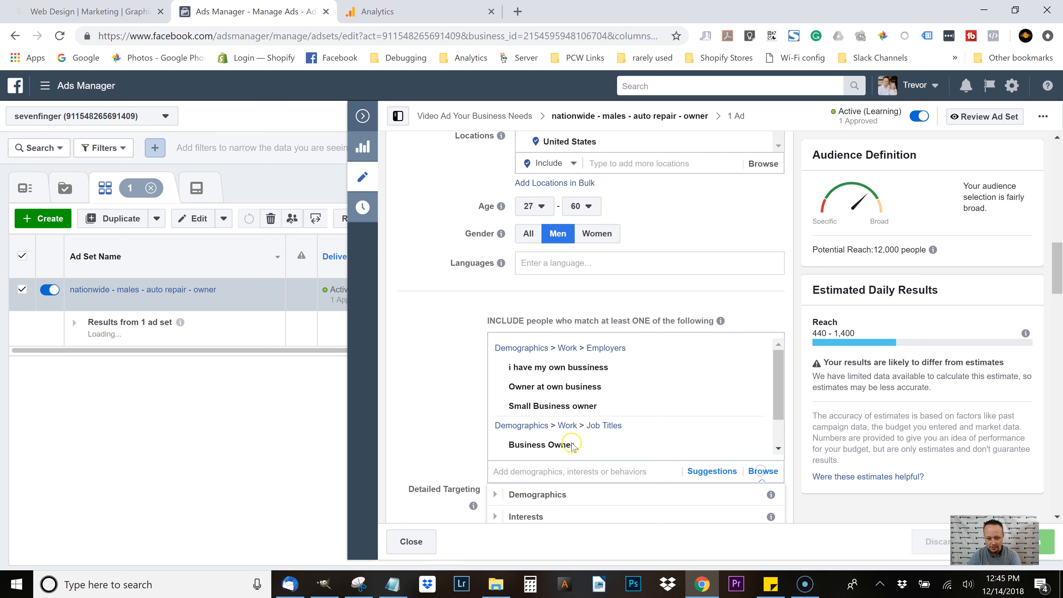
{"action": "scroll", "coordinate": [465, 412], "scroll_direction": "down", "scroll_amount": 3}
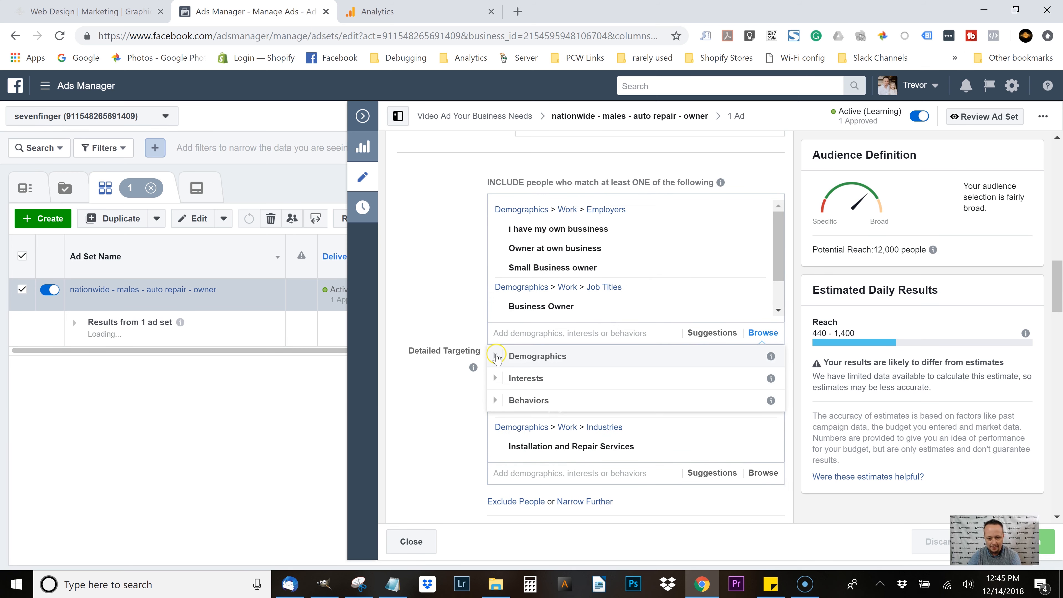
{"action": "left_click", "coordinate": [496, 356]}
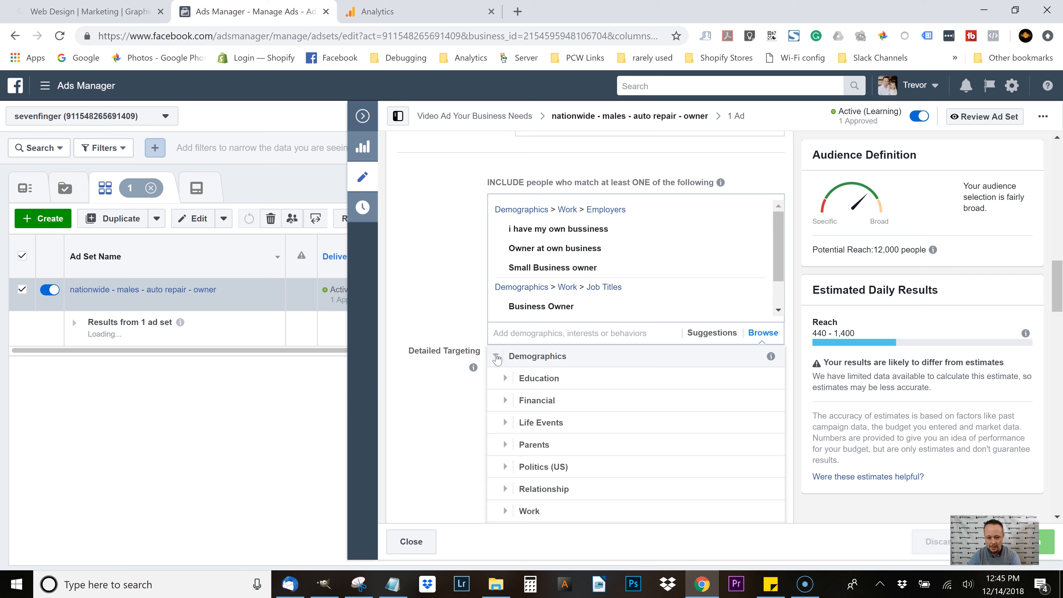
{"action": "left_click", "coordinate": [496, 357]}
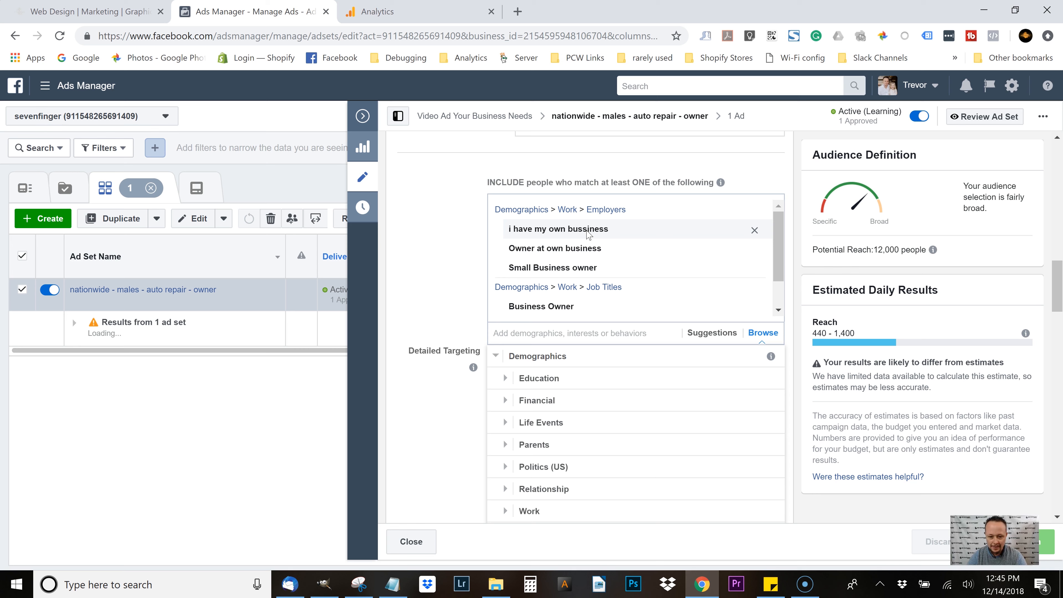
{"action": "left_click", "coordinate": [456, 281]}
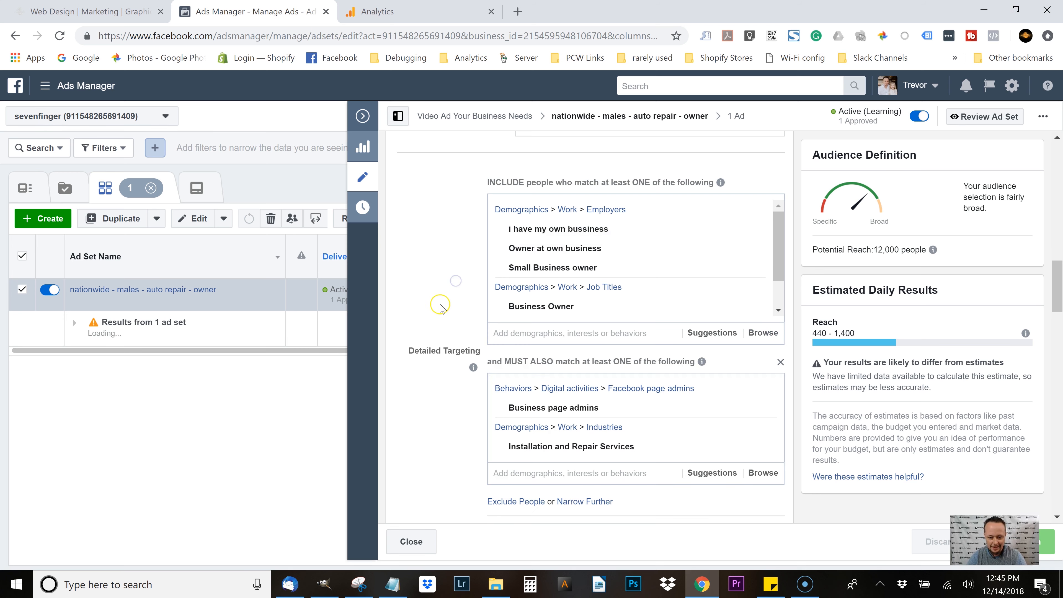
Examine the Business page admins and Installation and Repair Services criteria that the audience must also match
{"action": "scroll", "coordinate": [440, 308], "scroll_direction": "down", "scroll_amount": 1}
{"action": "mouse_move", "coordinate": [521, 347]}
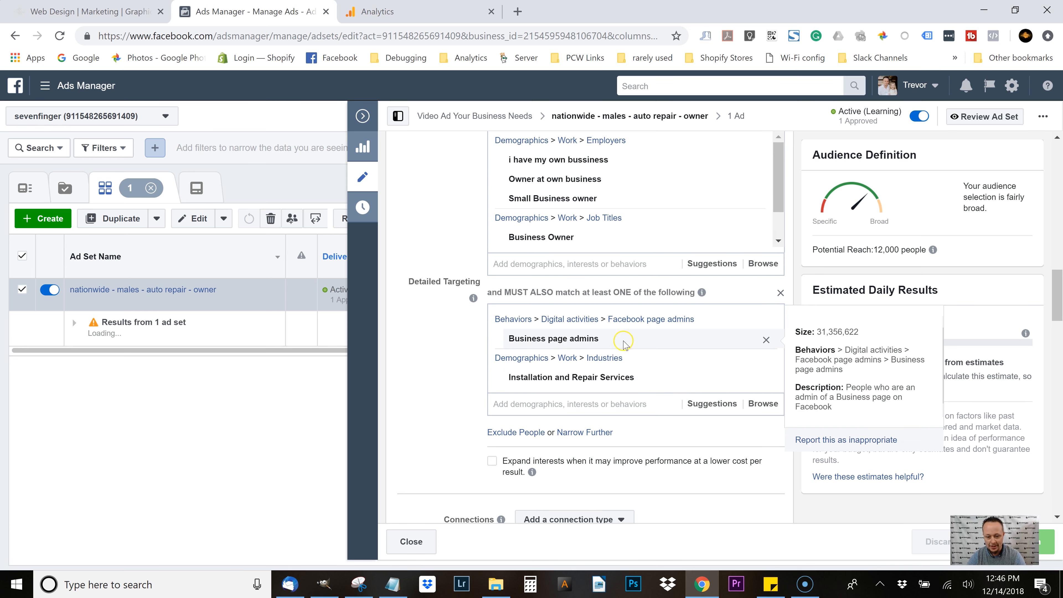
{"action": "mouse_move", "coordinate": [653, 379]}
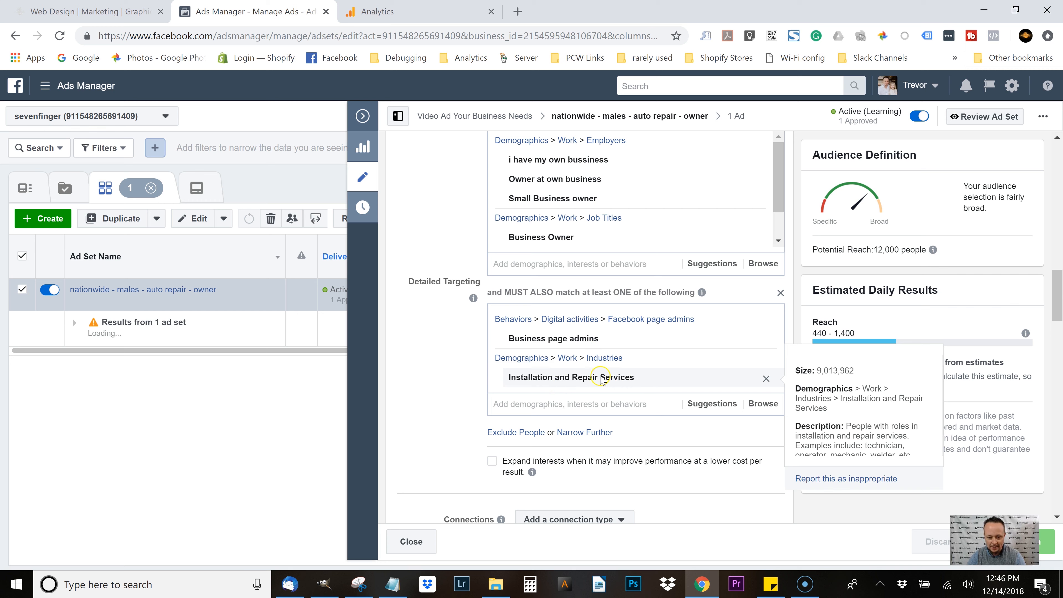
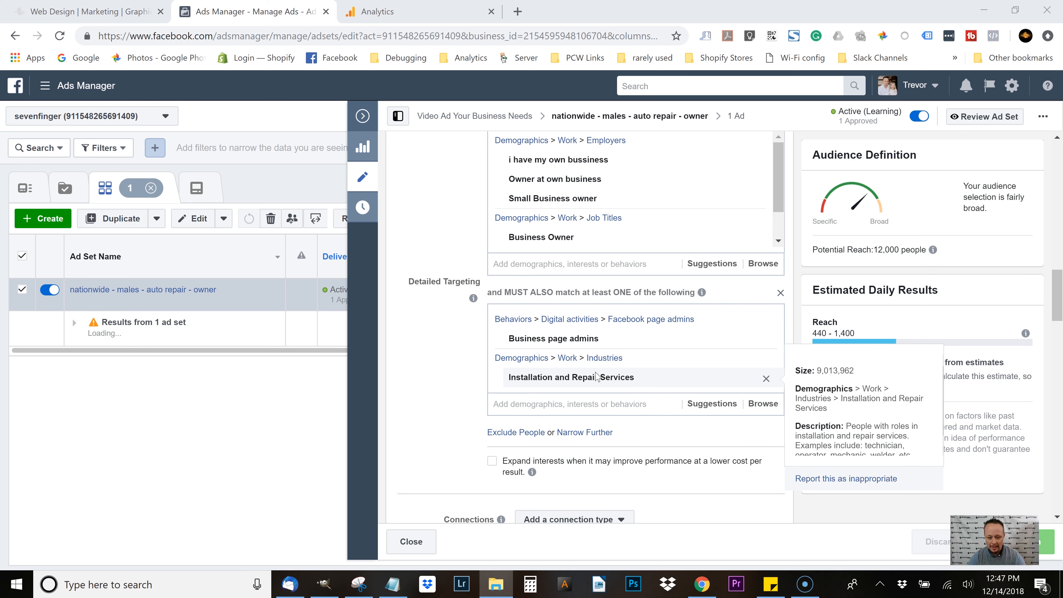
Examine the ad set's Placement section, including the Automatic and Edit Placements options and the individual placements listed for each platform
{"action": "scroll", "coordinate": [534, 500], "scroll_direction": "down", "scroll_amount": 5}
{"action": "scroll", "coordinate": [534, 500], "scroll_direction": "up", "scroll_amount": 5}
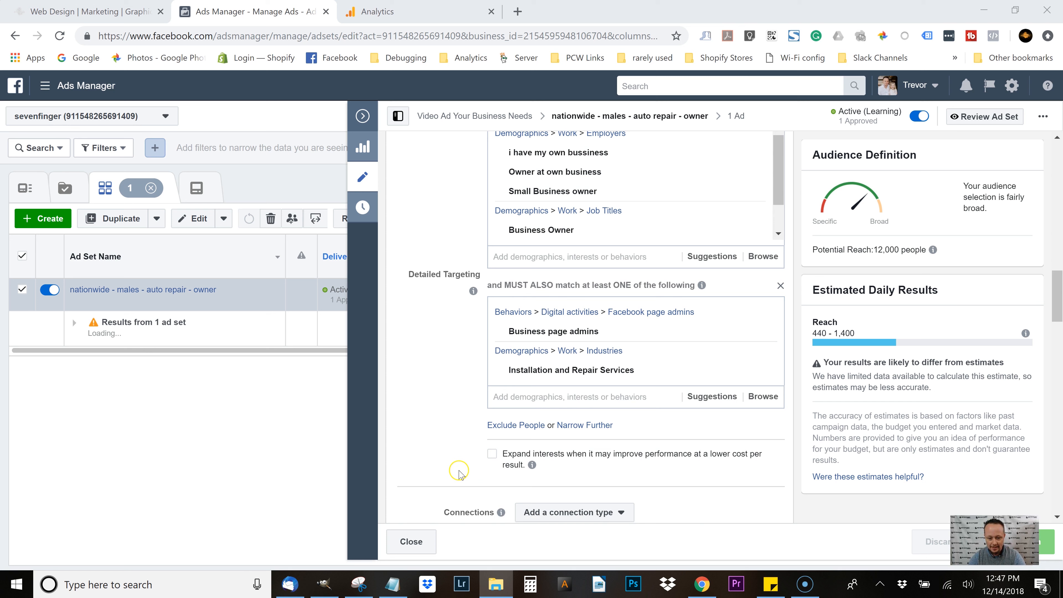
{"action": "scroll", "coordinate": [459, 467], "scroll_direction": "down", "scroll_amount": 4}
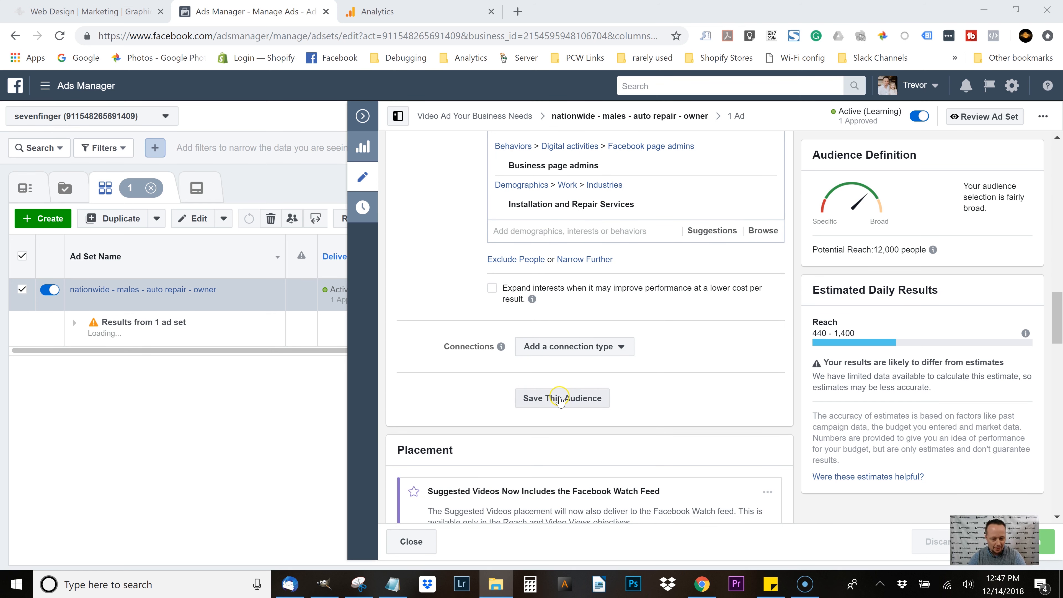
{"action": "scroll", "coordinate": [491, 400], "scroll_direction": "down", "scroll_amount": 5}
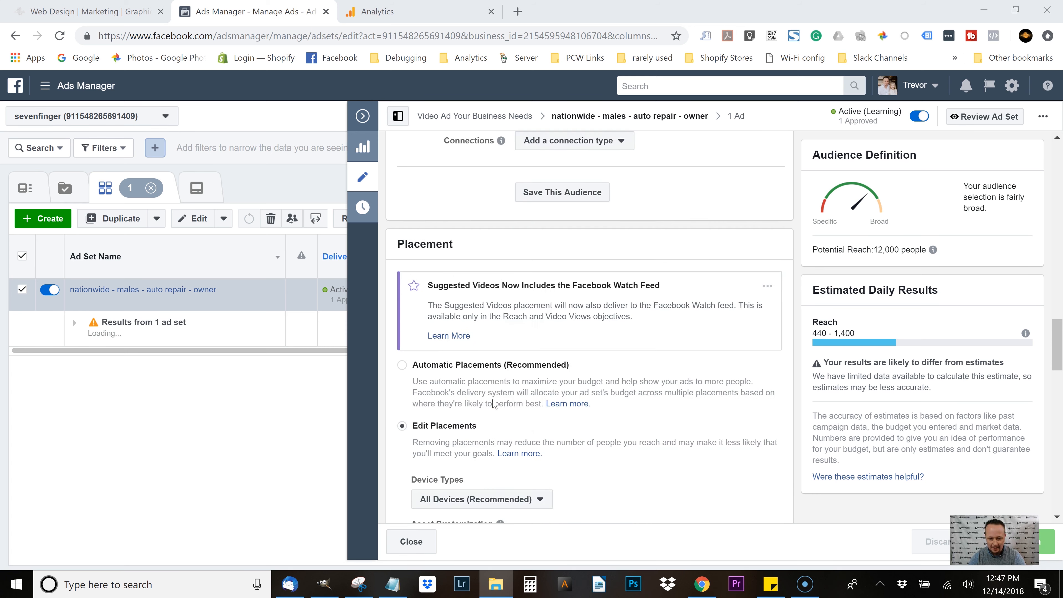
{"action": "scroll", "coordinate": [494, 404], "scroll_direction": "down", "scroll_amount": 2}
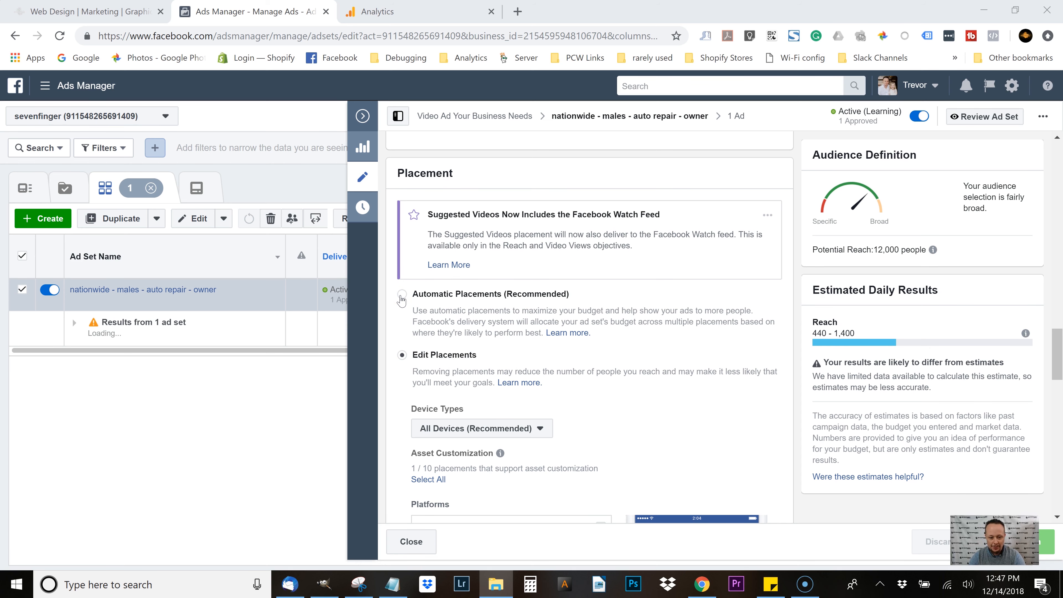
{"action": "scroll", "coordinate": [401, 300], "scroll_direction": "down", "scroll_amount": 2}
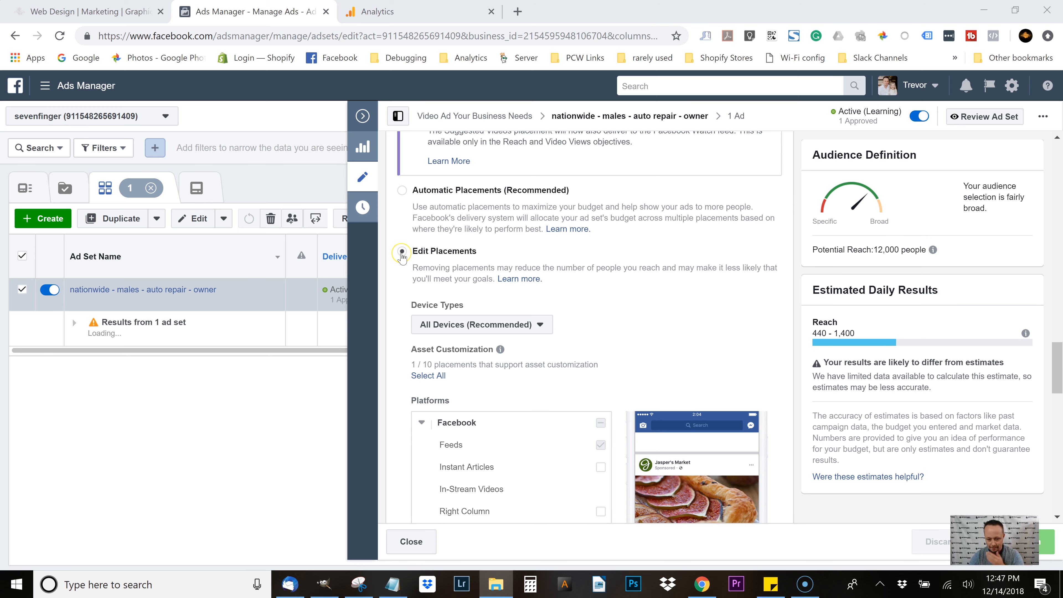
{"action": "scroll", "coordinate": [531, 373], "scroll_direction": "down", "scroll_amount": 3}
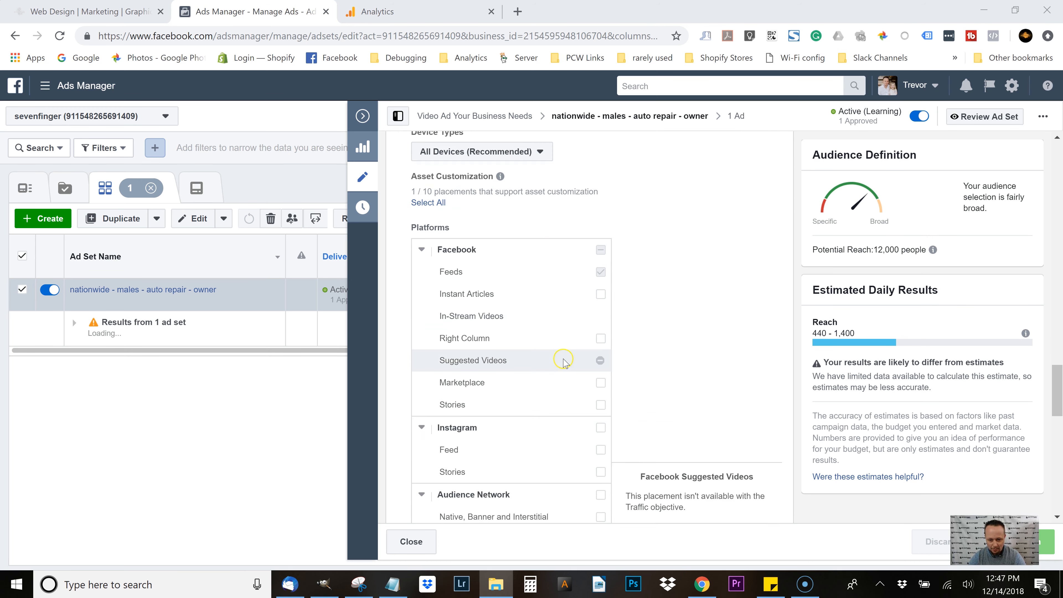
{"action": "scroll", "coordinate": [569, 360], "scroll_direction": "down", "scroll_amount": 3}
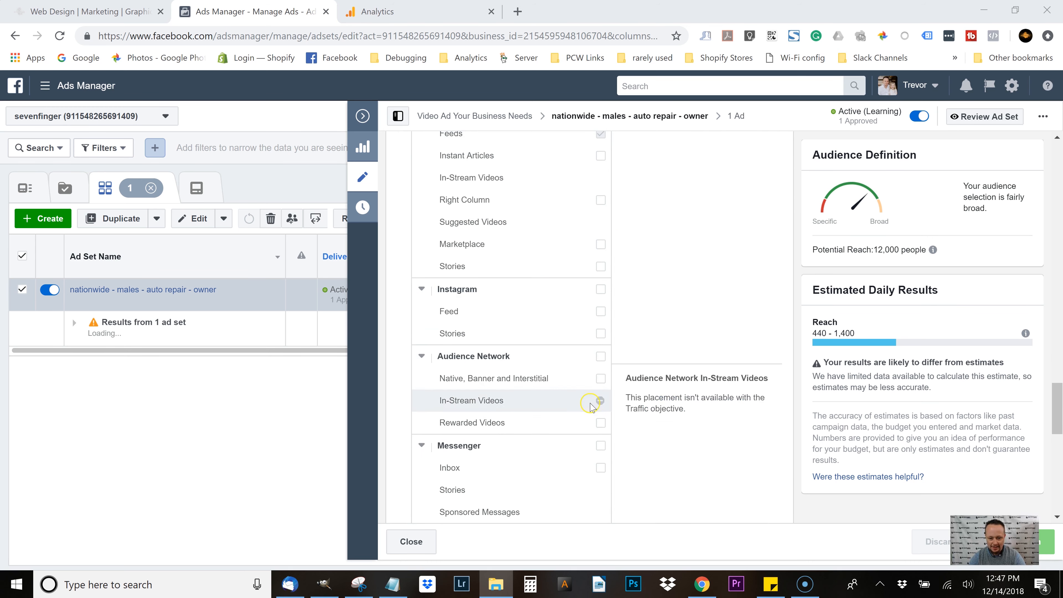
{"action": "scroll", "coordinate": [595, 318], "scroll_direction": "up", "scroll_amount": 3}
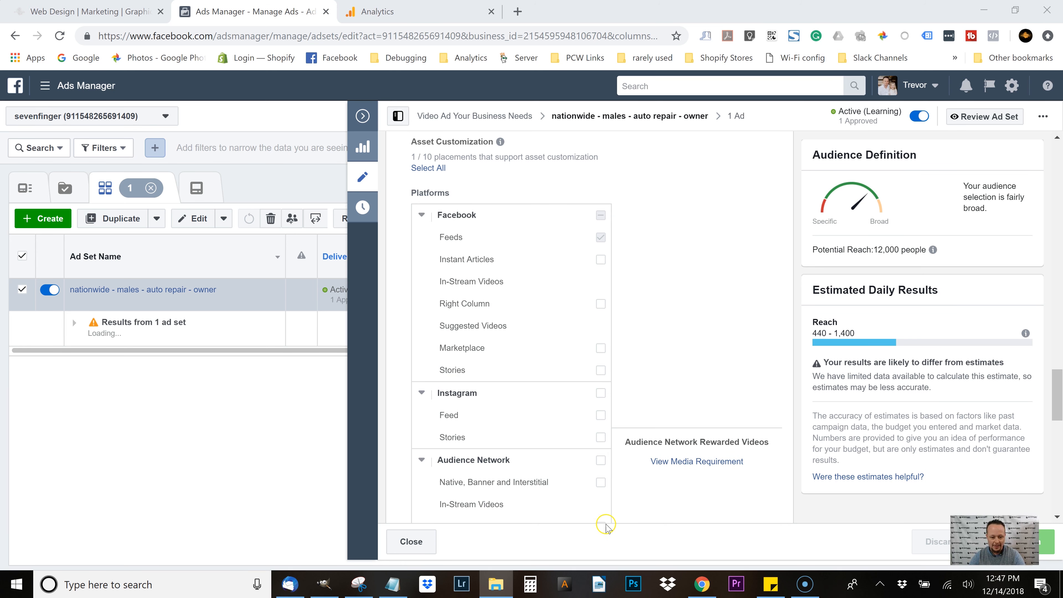
{"action": "scroll", "coordinate": [503, 438], "scroll_direction": "up", "scroll_amount": 1}
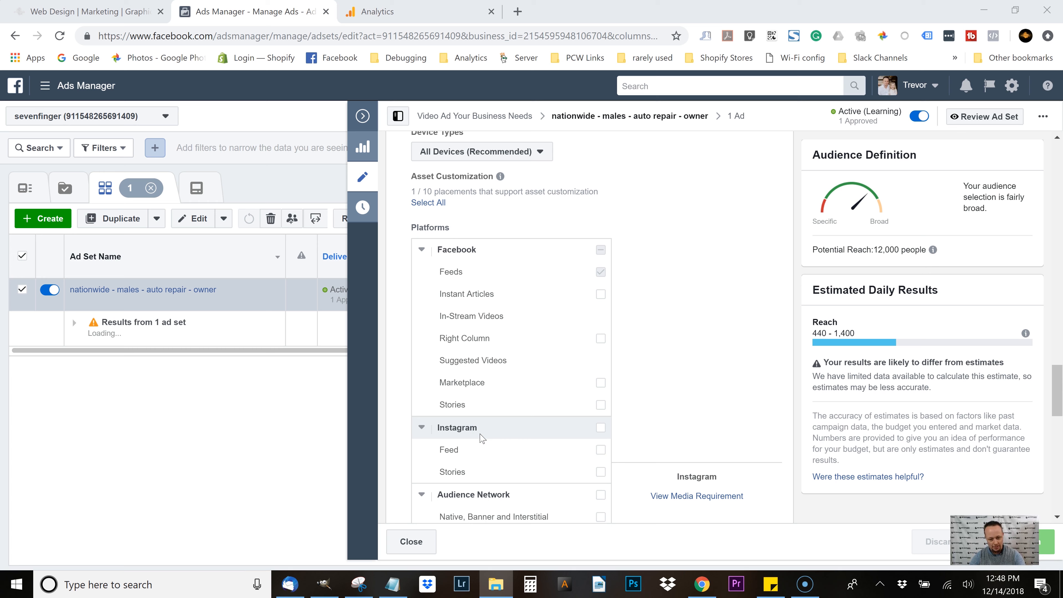
Examine the ad set's mobile device, Wi-Fi-only and content exclusion settings
{"action": "scroll", "coordinate": [482, 438], "scroll_direction": "down", "scroll_amount": 8}
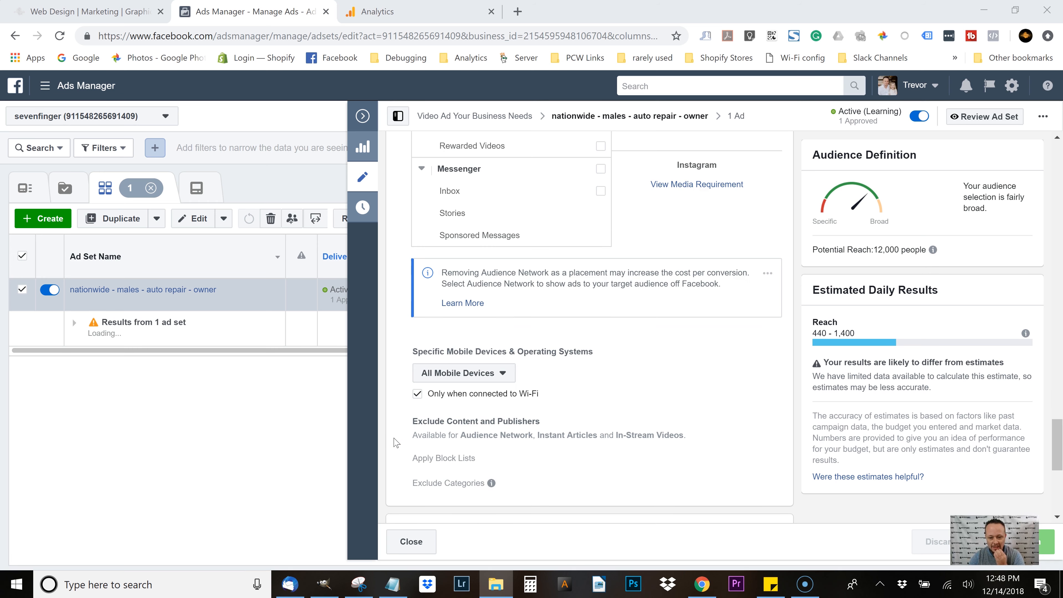
{"action": "left_click", "coordinate": [417, 394]}
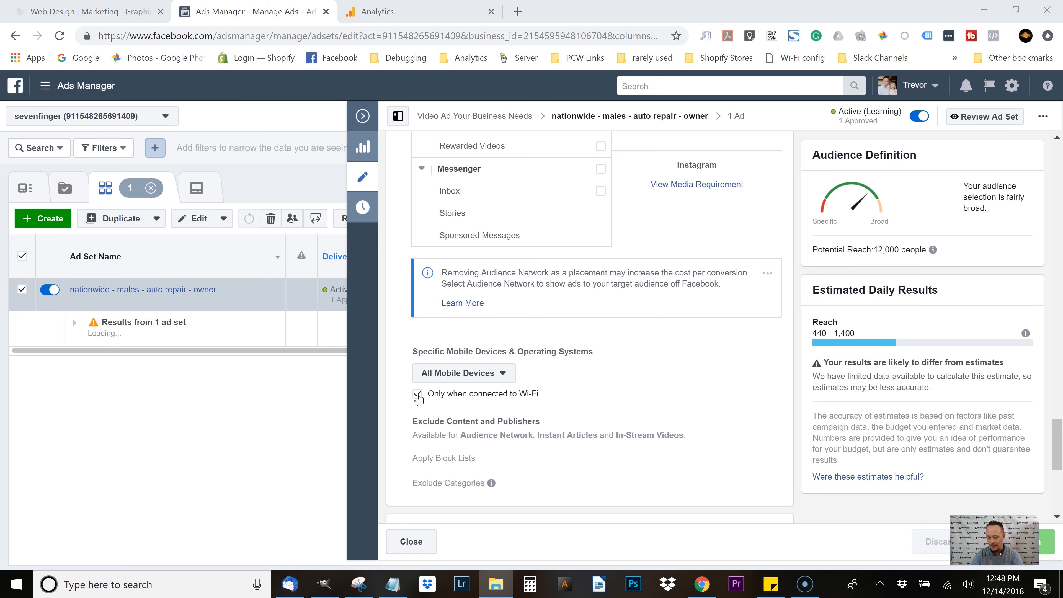
{"action": "scroll", "coordinate": [590, 400], "scroll_direction": "down", "scroll_amount": 2}
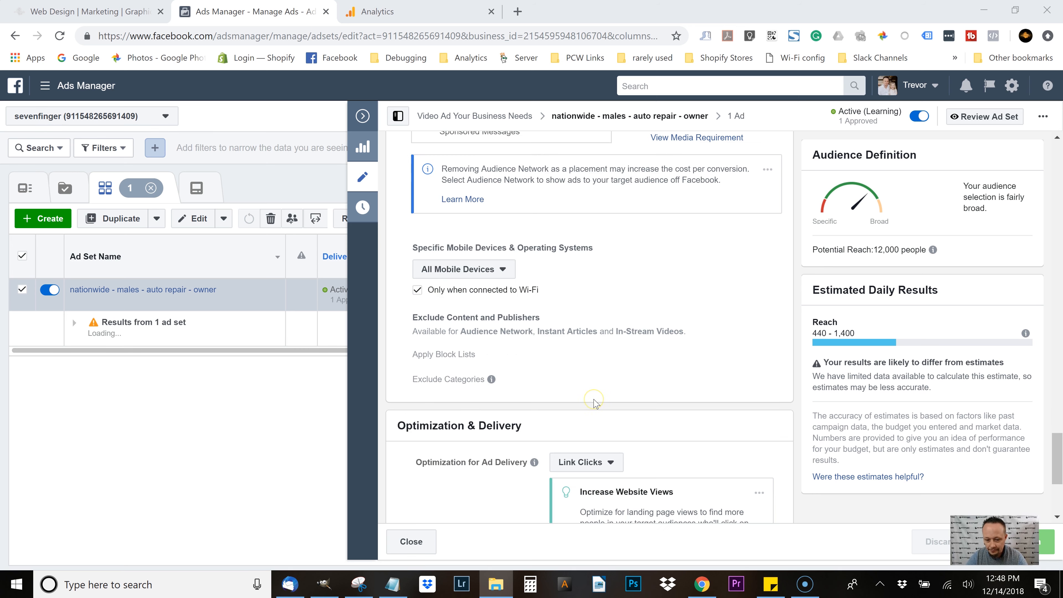
Browse the choices offered for Optimization for Ad Delivery, and close the list
{"action": "scroll", "coordinate": [503, 403], "scroll_direction": "down", "scroll_amount": 4}
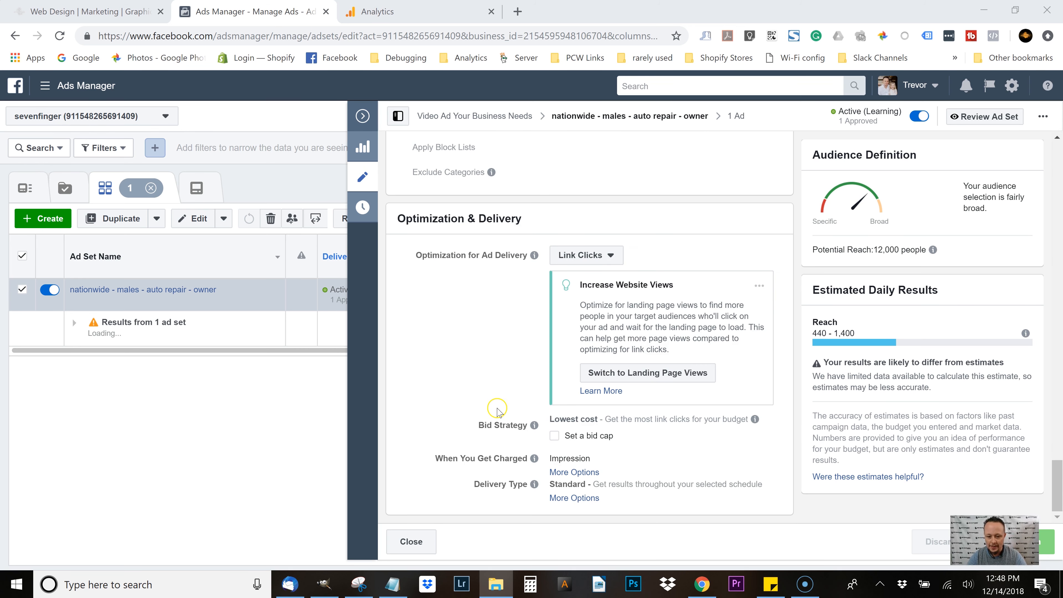
{"action": "left_click", "coordinate": [611, 257]}
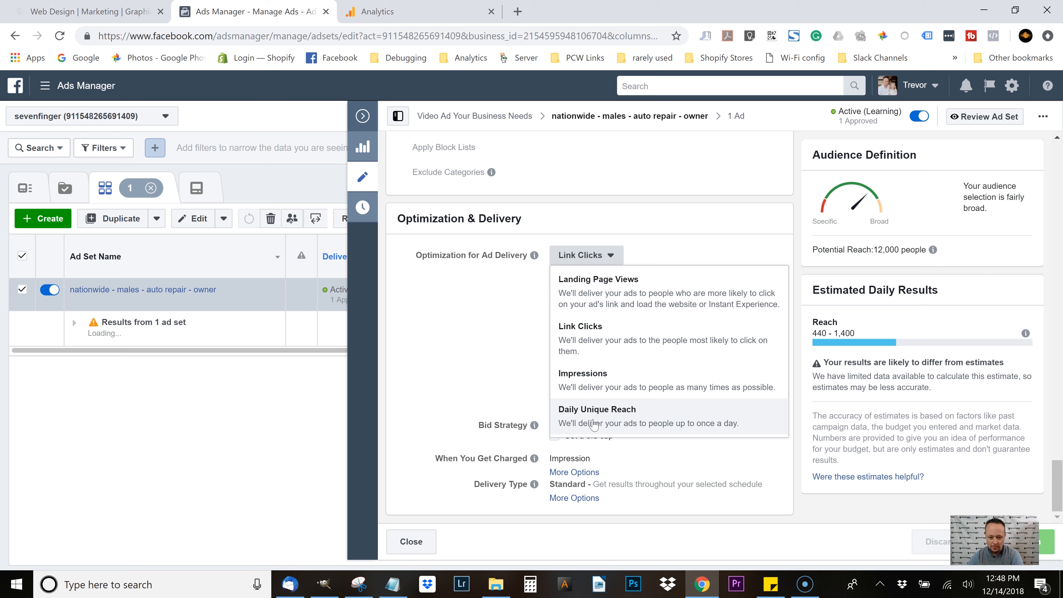
{"action": "left_click", "coordinate": [619, 379]}
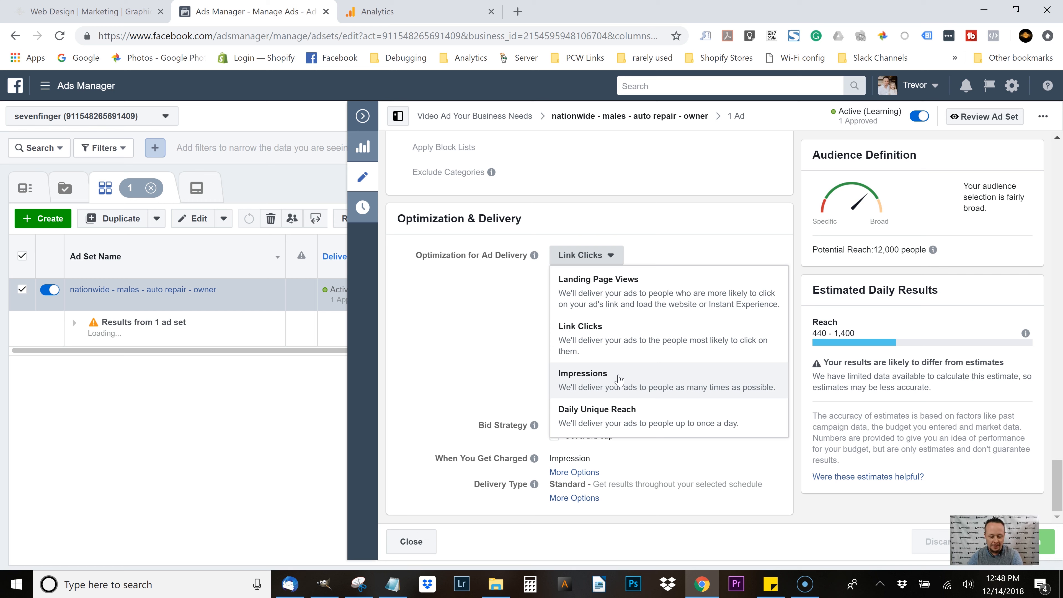
{"action": "left_click", "coordinate": [626, 345]}
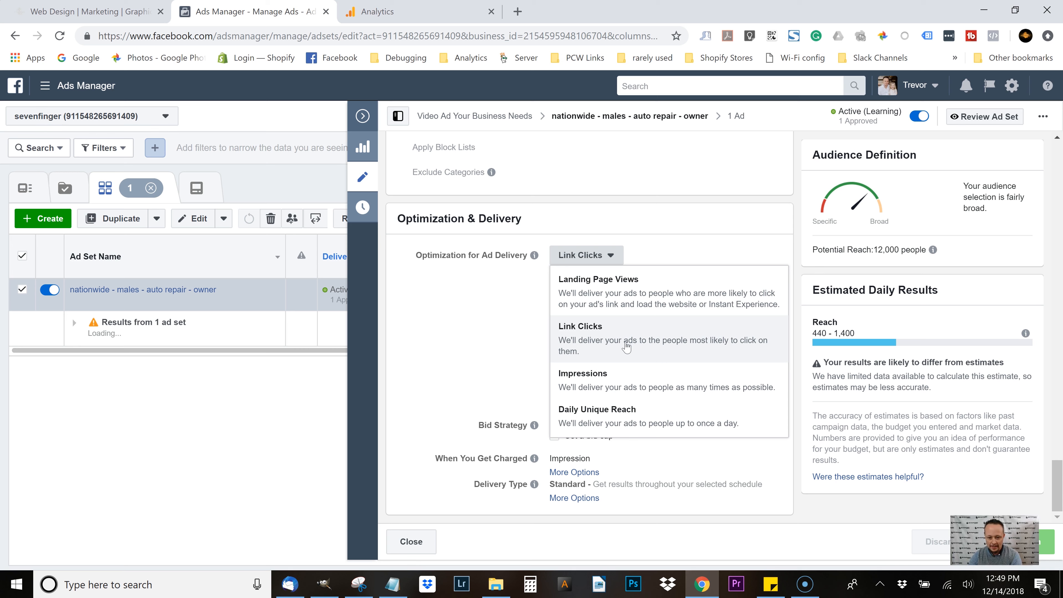
{"action": "left_click", "coordinate": [492, 332]}
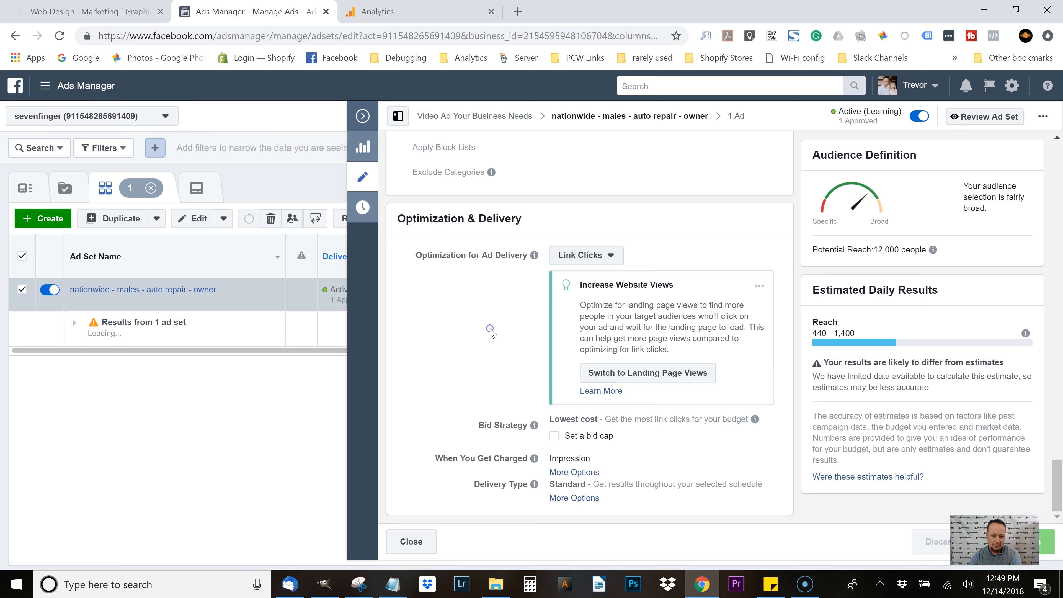
Hide the Increase Website Views message and read the explanation of the ad set's Delivery Type
{"action": "left_click", "coordinate": [759, 285]}
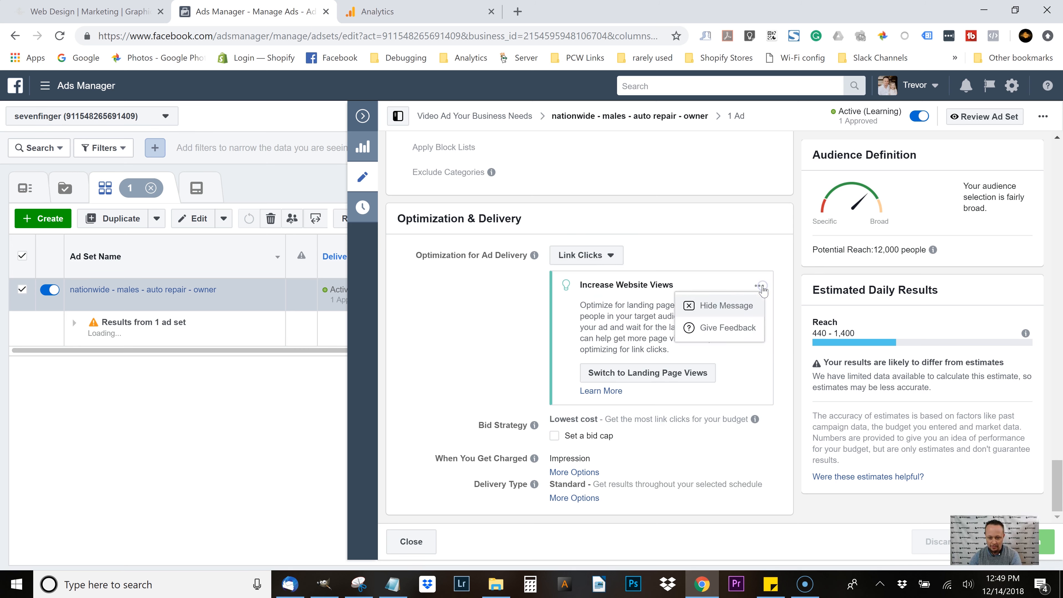
{"action": "left_click", "coordinate": [729, 307]}
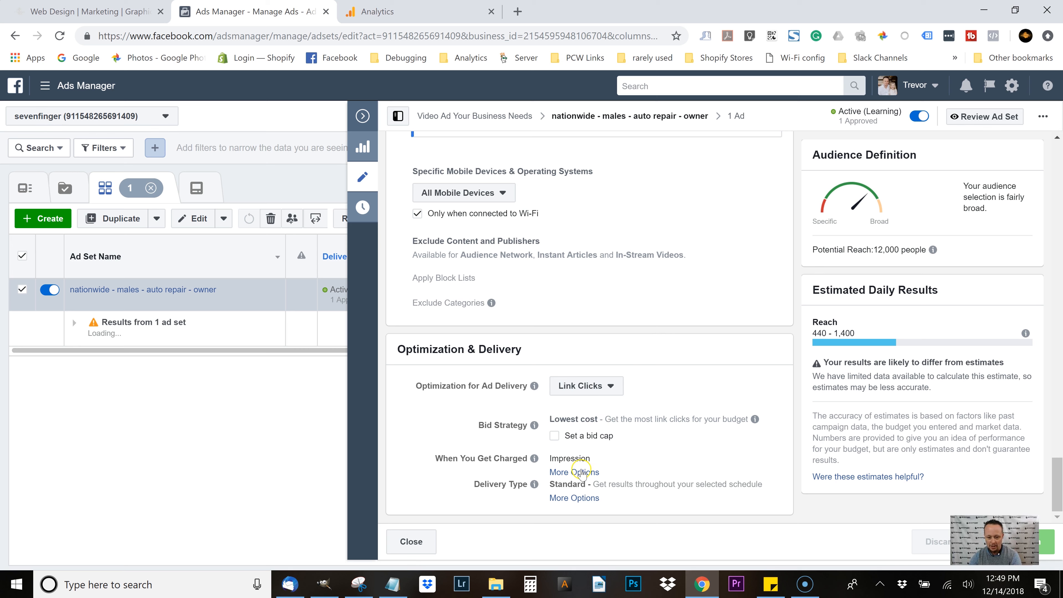
{"action": "mouse_move", "coordinate": [581, 490]}
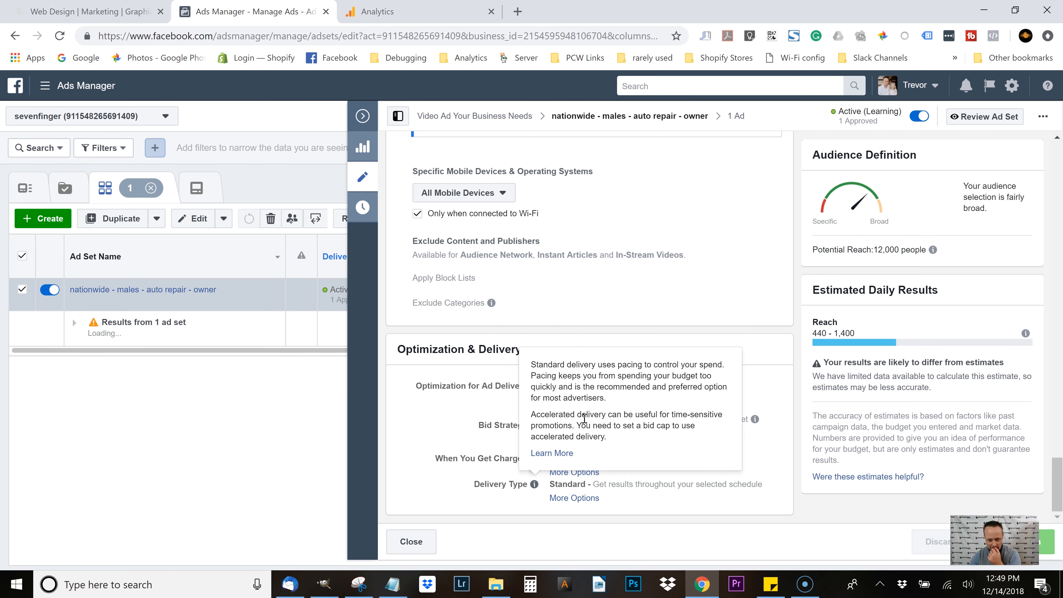
{"action": "left_click", "coordinate": [491, 403]}
Open the ad set's ad, video ad #1, and examine its Facebook Page, Instagram placement and ad format options
{"action": "scroll", "coordinate": [492, 404], "scroll_direction": "up", "scroll_amount": 3}
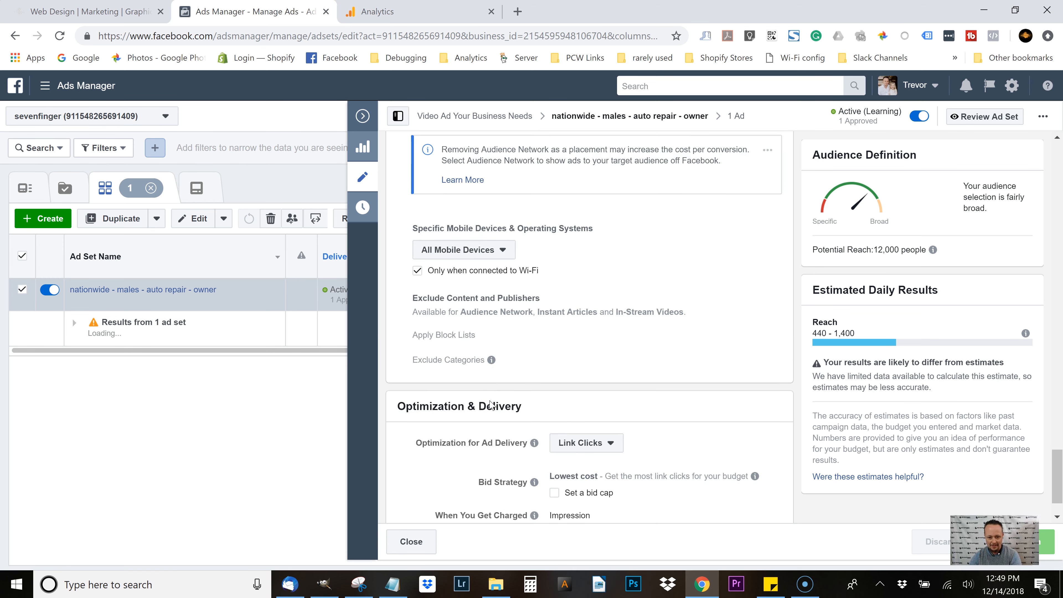
{"action": "left_click", "coordinate": [416, 318]}
{"action": "scroll", "coordinate": [603, 390], "scroll_direction": "up", "scroll_amount": 10}
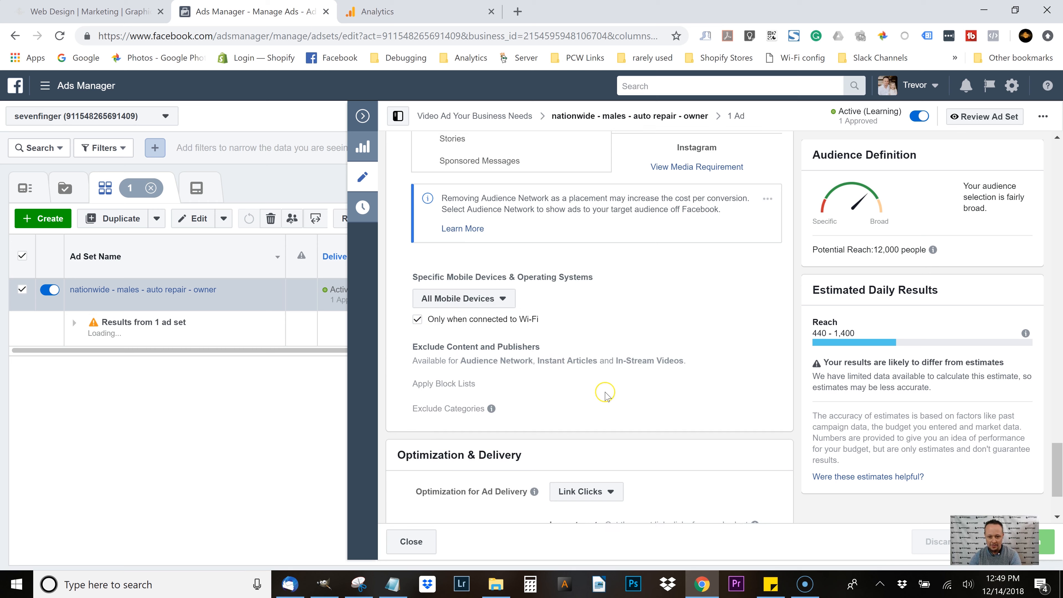
{"action": "scroll", "coordinate": [515, 297], "scroll_direction": "up", "scroll_amount": 8}
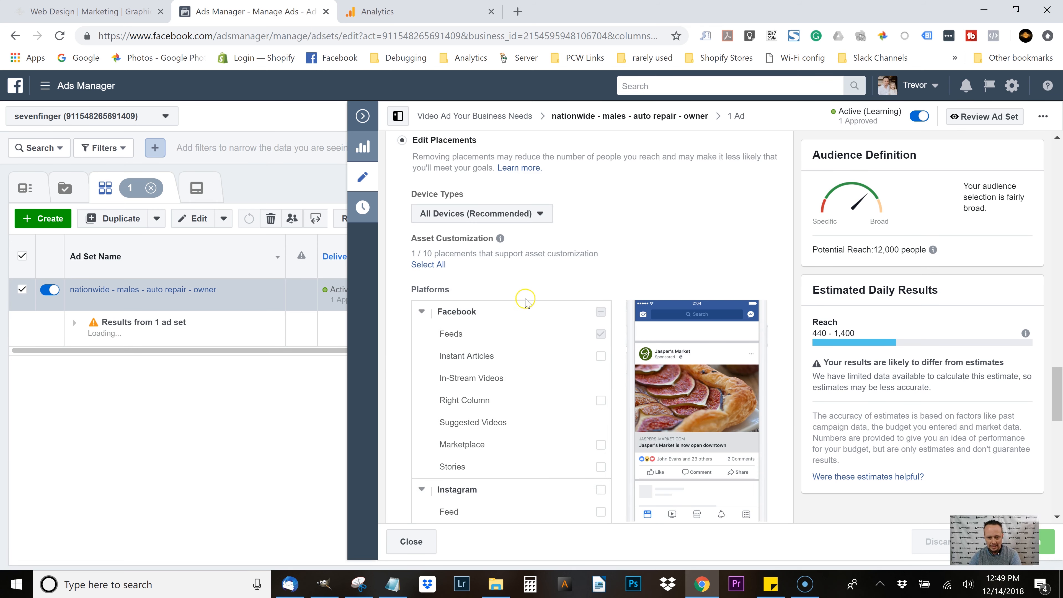
{"action": "scroll", "coordinate": [511, 318], "scroll_direction": "up", "scroll_amount": 8}
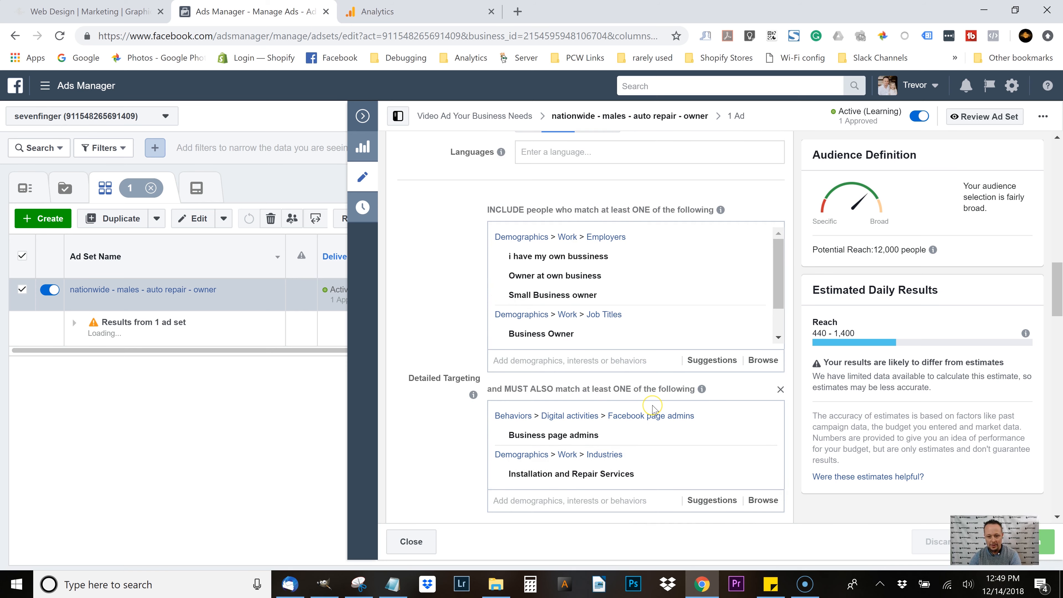
{"action": "scroll", "coordinate": [653, 377], "scroll_direction": "up", "scroll_amount": 6}
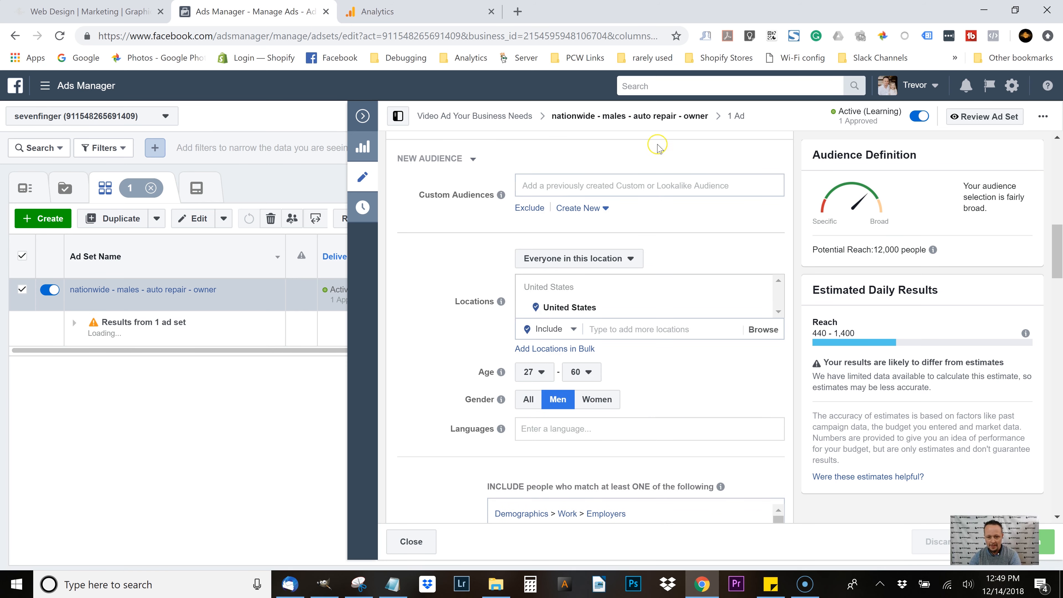
{"action": "left_click", "coordinate": [733, 115]}
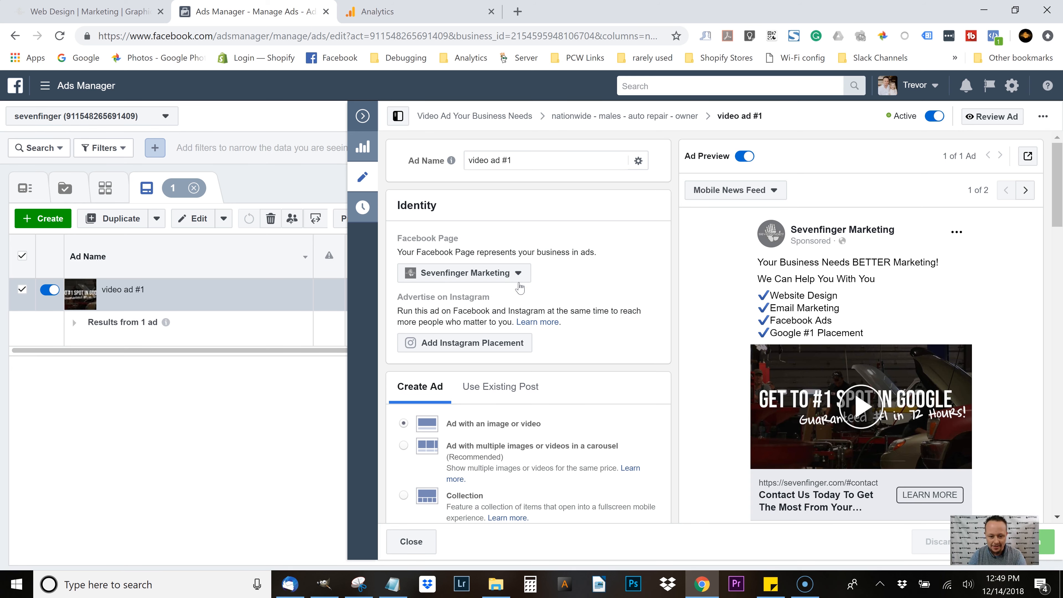
{"action": "scroll", "coordinate": [544, 310], "scroll_direction": "down", "scroll_amount": 3}
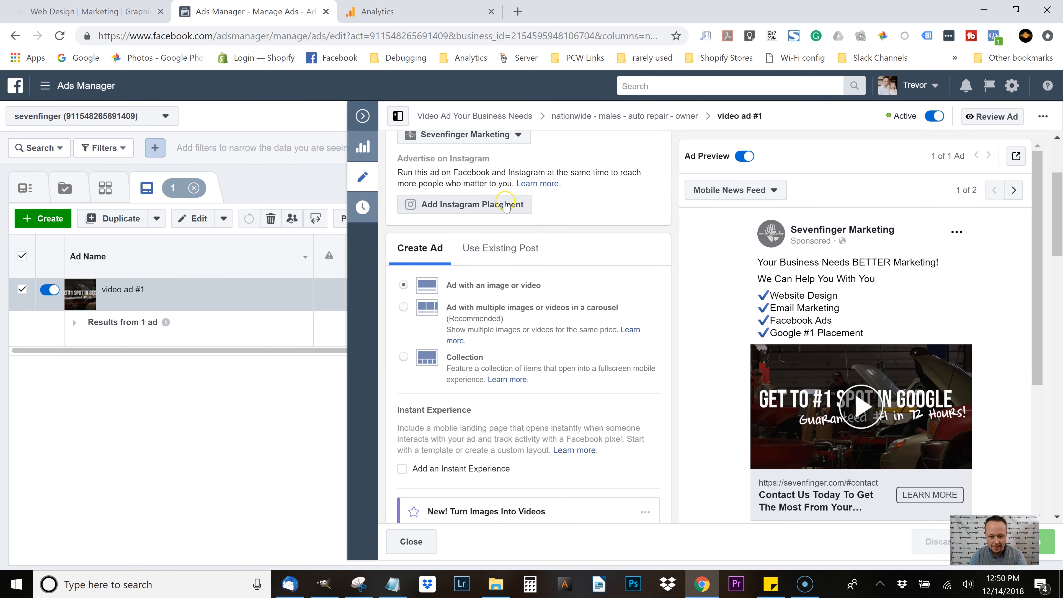
{"action": "scroll", "coordinate": [469, 365], "scroll_direction": "down", "scroll_amount": 2}
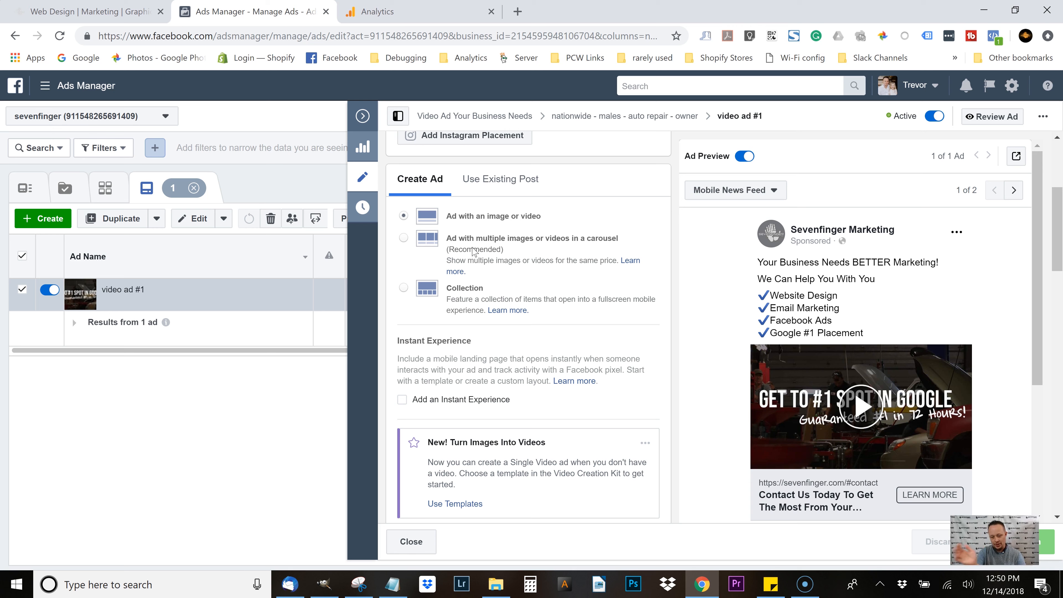
{"action": "left_click", "coordinate": [503, 250]}
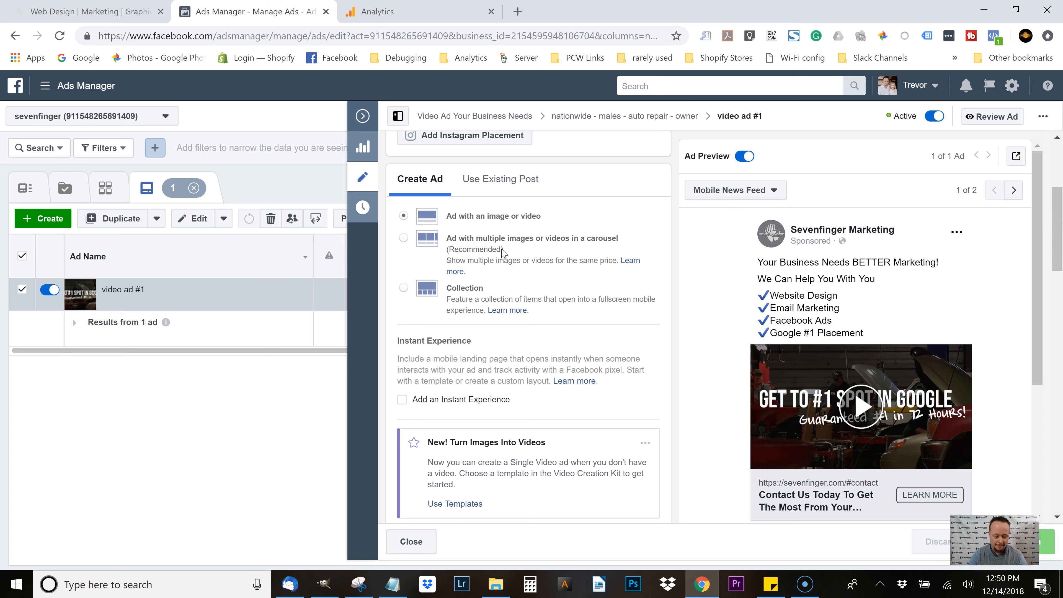
Dismiss the video cropping tip in the ad's Video / Slideshow section and examine the selected video and link type
{"action": "scroll", "coordinate": [521, 327], "scroll_direction": "down", "scroll_amount": 4}
{"action": "scroll", "coordinate": [521, 326], "scroll_direction": "down", "scroll_amount": 2}
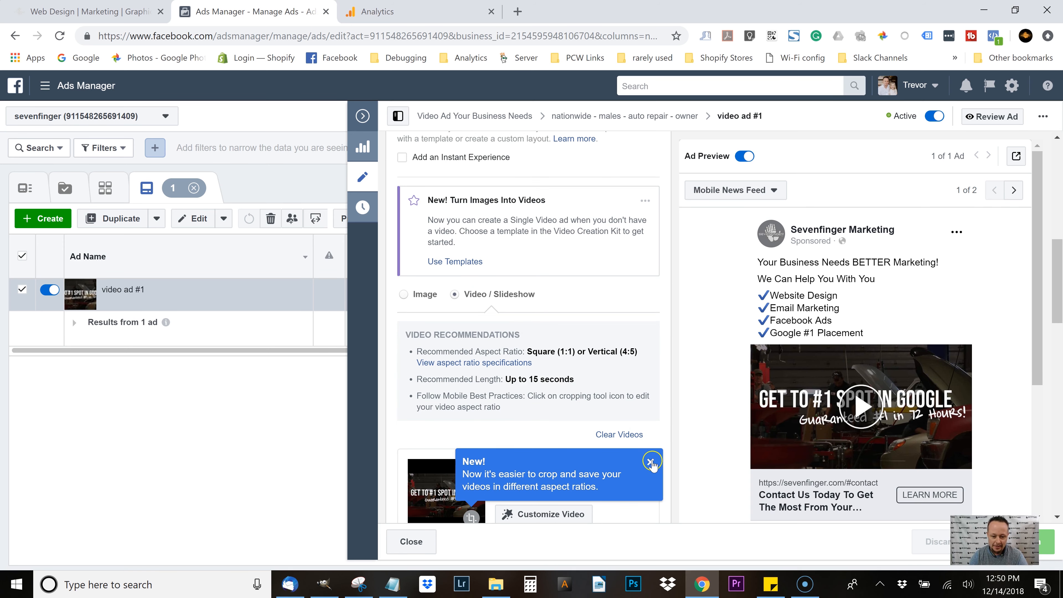
{"action": "left_click", "coordinate": [649, 463]}
{"action": "scroll", "coordinate": [668, 458], "scroll_direction": "down", "scroll_amount": 4}
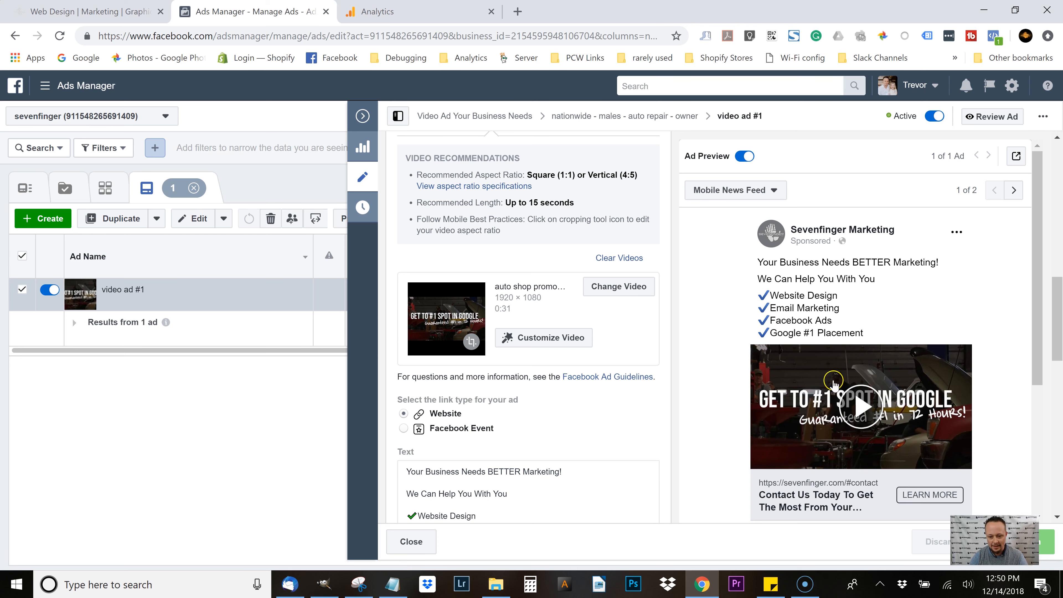
Open the ad video's customization, examine the custom and video thumbnail choices, and close it
{"action": "left_click", "coordinate": [571, 340]}
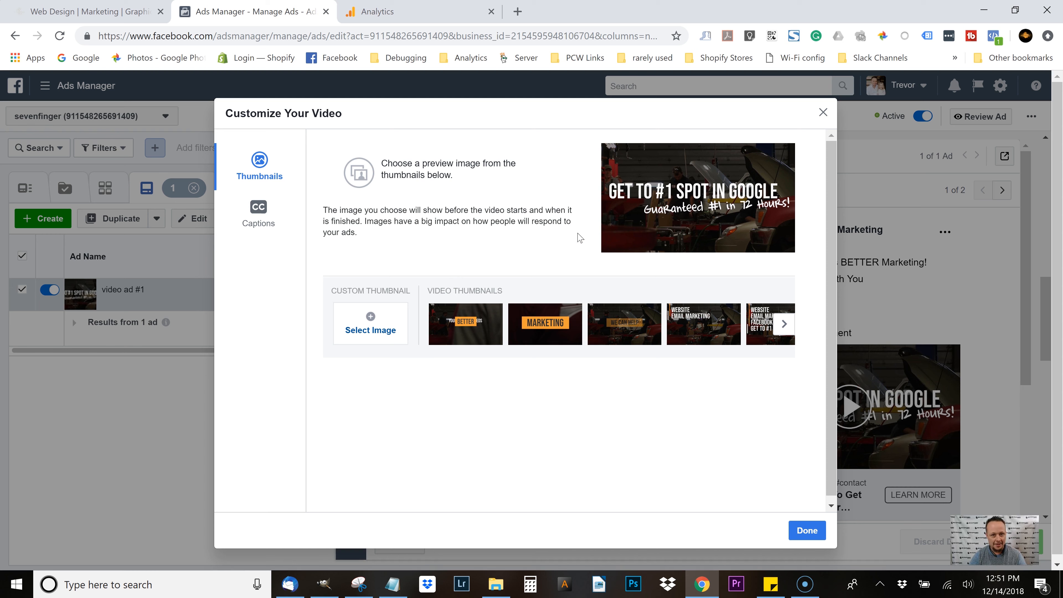
{"action": "left_click", "coordinate": [587, 232]}
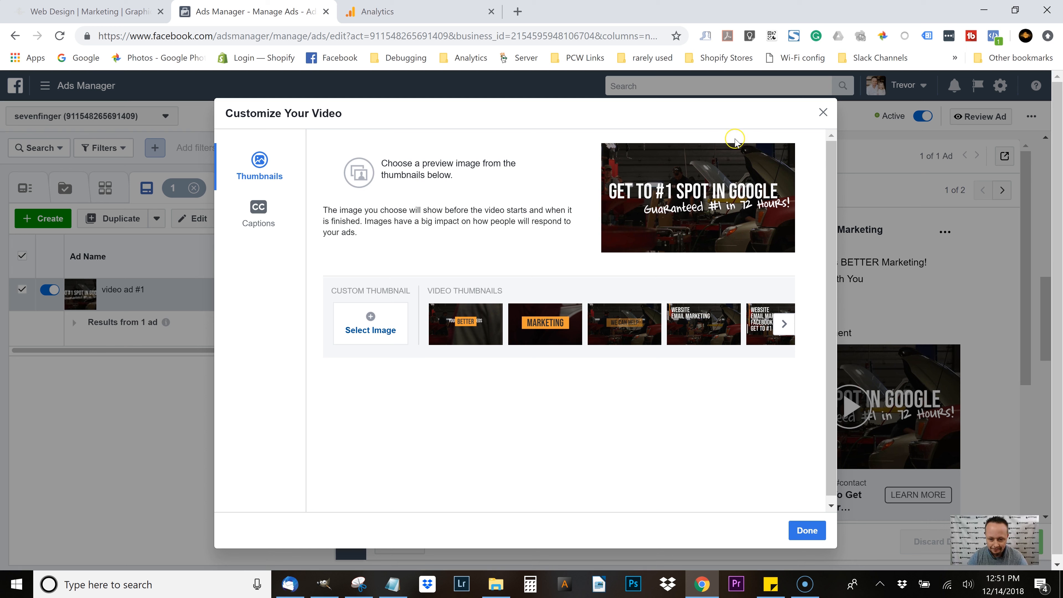
{"action": "left_click", "coordinate": [824, 112]}
{"action": "left_click", "coordinate": [824, 112]}
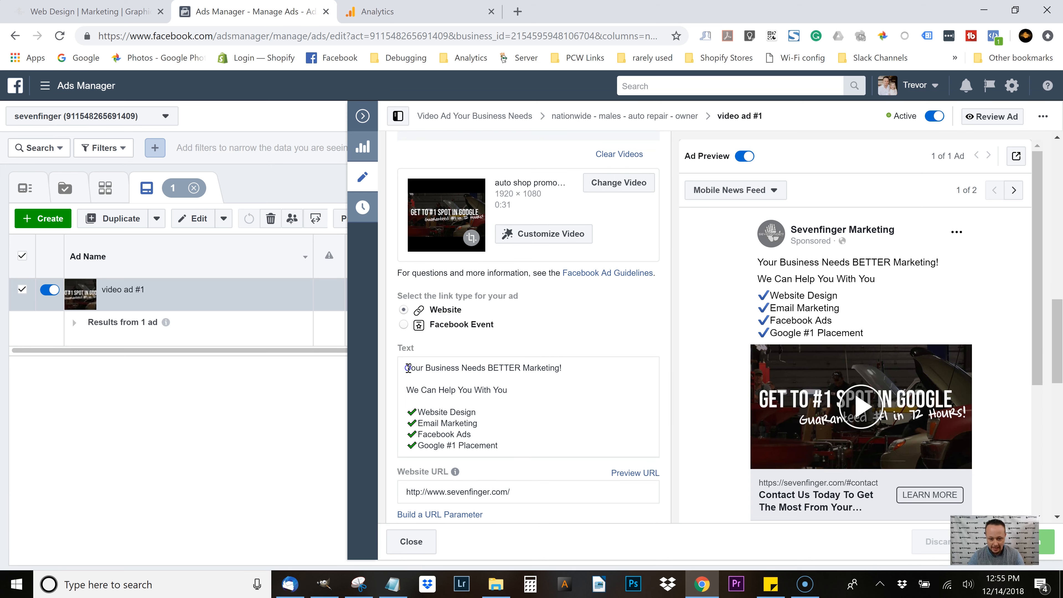
Examine the ad's text, from its opening lines about better marketing to the checkmarked list of services
{"action": "left_click_drag", "start_coordinate": [406, 368], "coordinate": [508, 390]}
{"action": "left_click_drag", "start_coordinate": [518, 432], "coordinate": [524, 445]}
{"action": "left_click", "coordinate": [518, 430]}
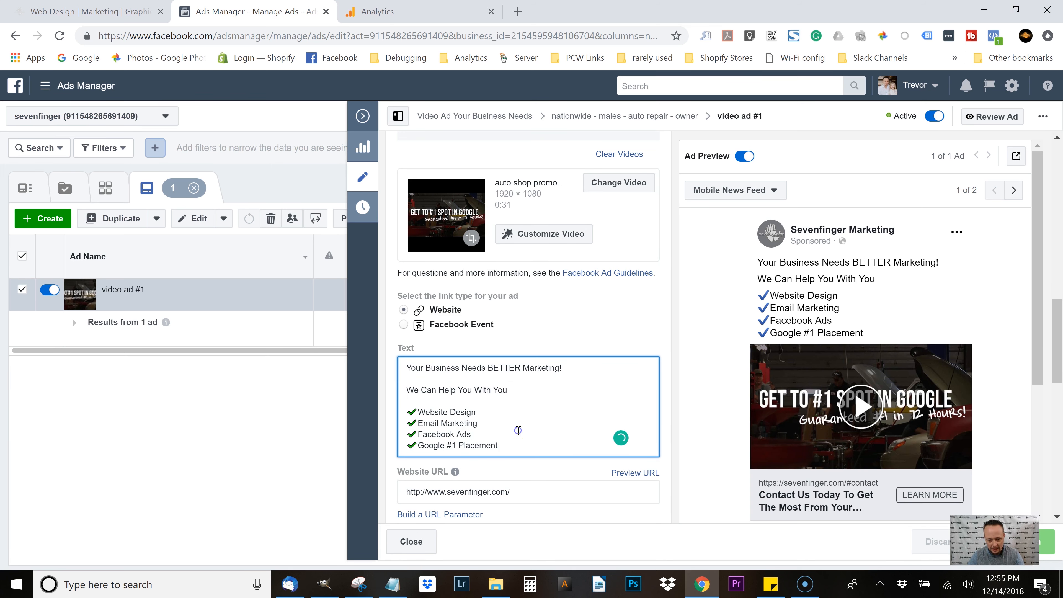
Examine the checkmark symbols in the ad's text and the Website URL and Display Link beneath it
{"action": "left_click_drag", "start_coordinate": [407, 414], "coordinate": [418, 414]}
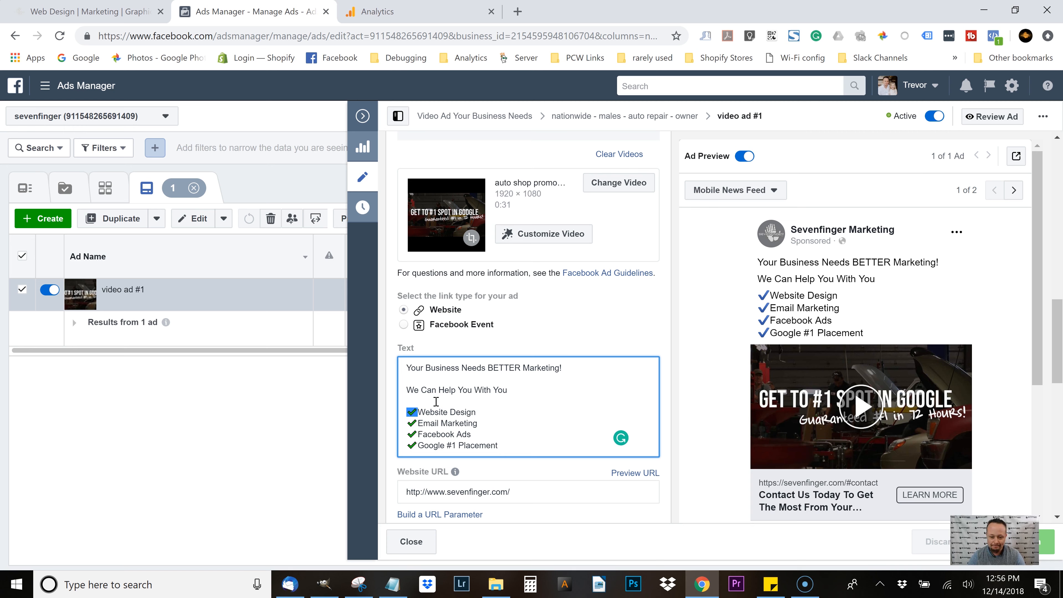
{"action": "left_click", "coordinate": [436, 401]}
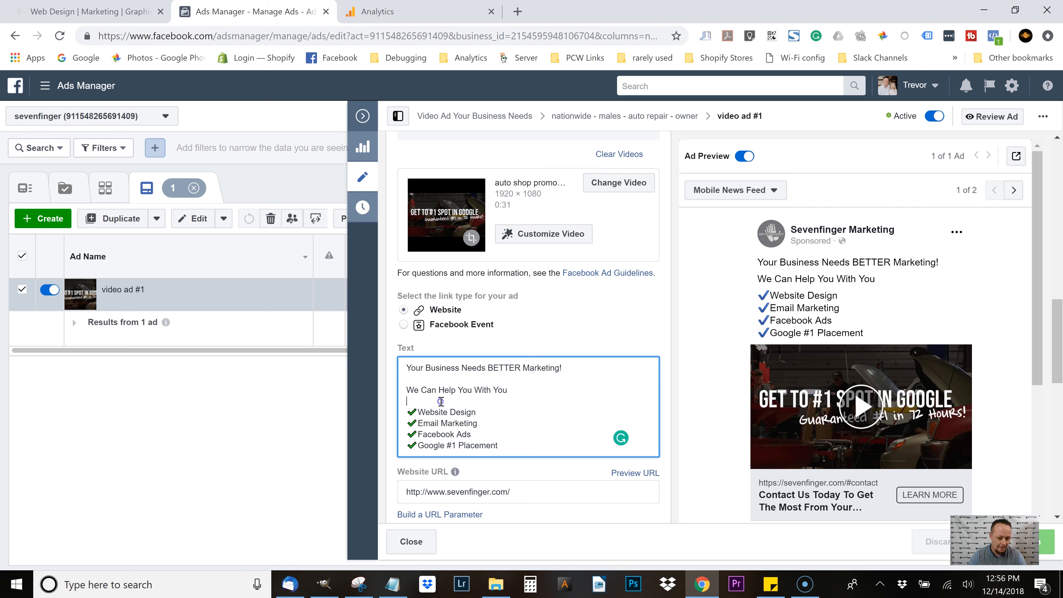
{"action": "scroll", "coordinate": [440, 408], "scroll_direction": "down", "scroll_amount": 2}
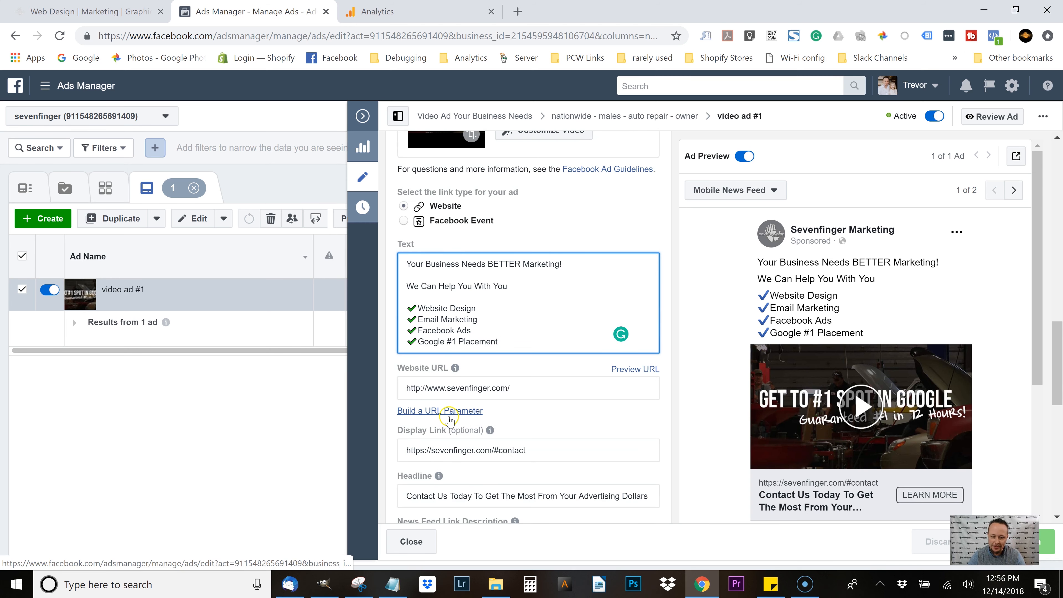
{"action": "mouse_move", "coordinate": [463, 425]}
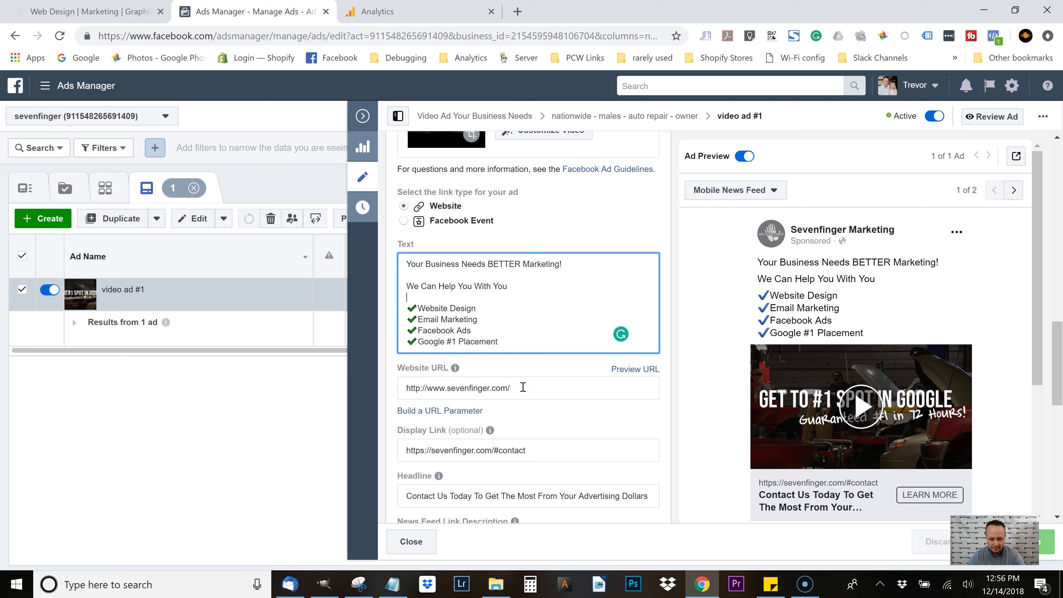
{"action": "left_click_drag", "start_coordinate": [537, 450], "coordinate": [404, 449]}
{"action": "key", "text": "ctrl+c"}
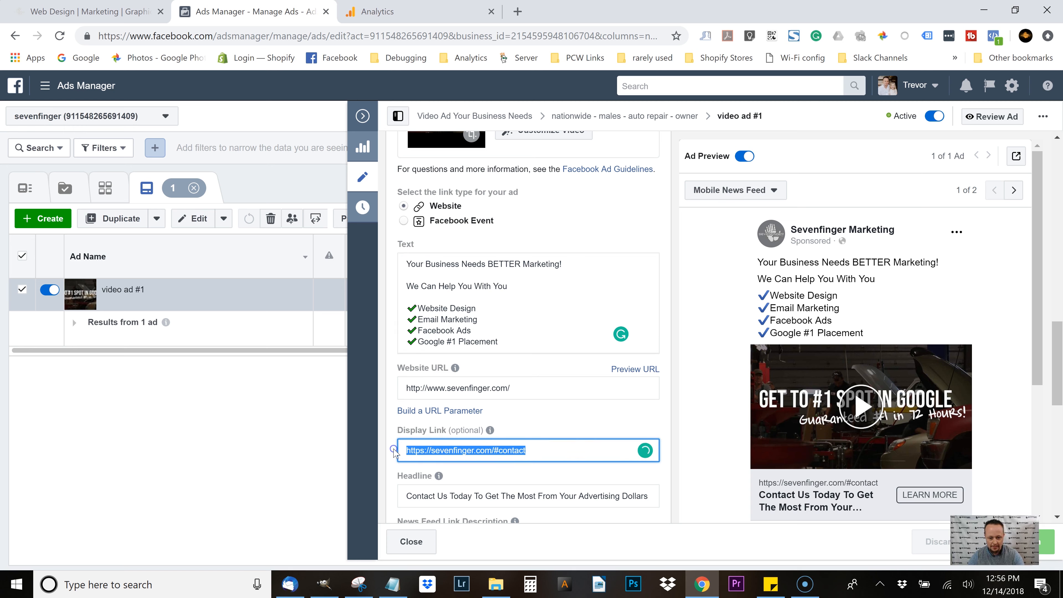
{"action": "left_click", "coordinate": [430, 389]}
{"action": "key", "text": "ctrl+a"}
{"action": "key", "text": "ctrl+v"}
{"action": "left_click", "coordinate": [543, 408]}
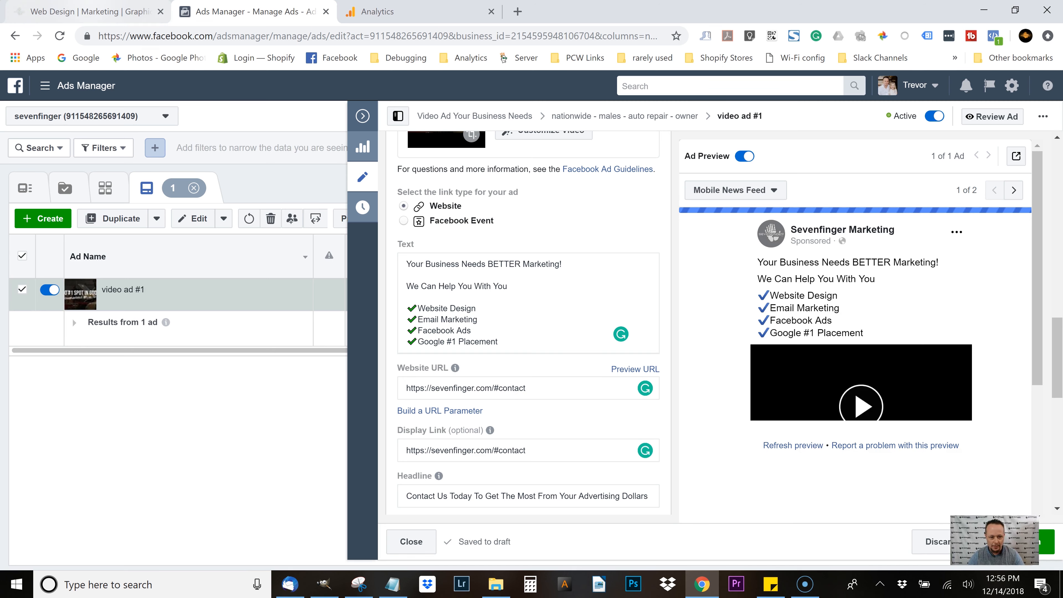
Switch to the Sevenfinger website and examine its homepage from the services list down to the office details and contact form
{"action": "key", "text": "ctrl+1"}
{"action": "scroll", "coordinate": [445, 290], "scroll_direction": "down", "scroll_amount": 15}
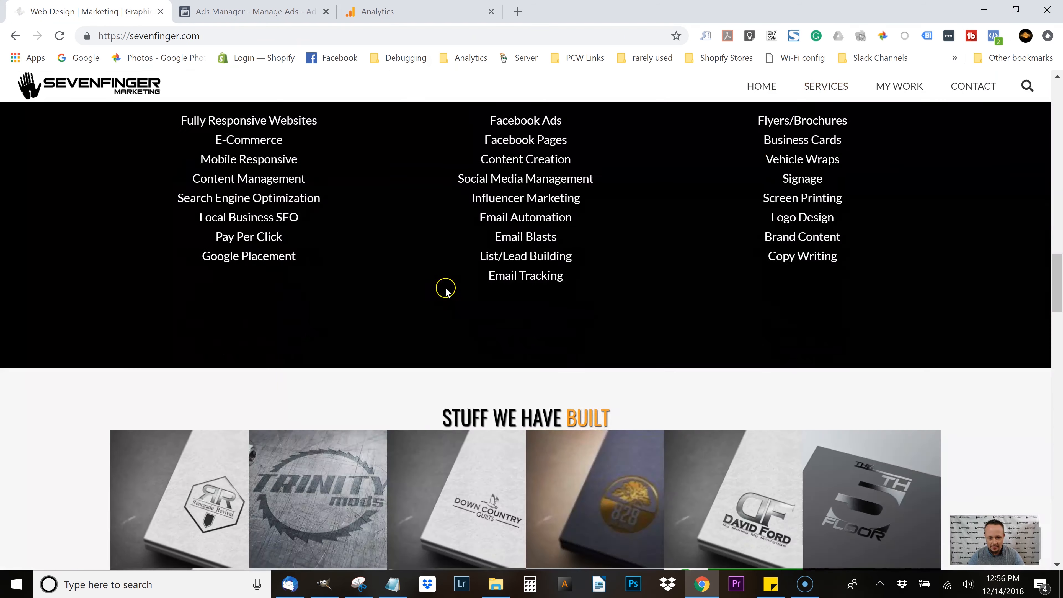
{"action": "scroll", "coordinate": [446, 289], "scroll_direction": "down", "scroll_amount": 4}
{"action": "scroll", "coordinate": [447, 288], "scroll_direction": "up", "scroll_amount": 7}
{"action": "scroll", "coordinate": [446, 288], "scroll_direction": "down", "scroll_amount": 9}
{"action": "scroll", "coordinate": [448, 292], "scroll_direction": "down", "scroll_amount": 10}
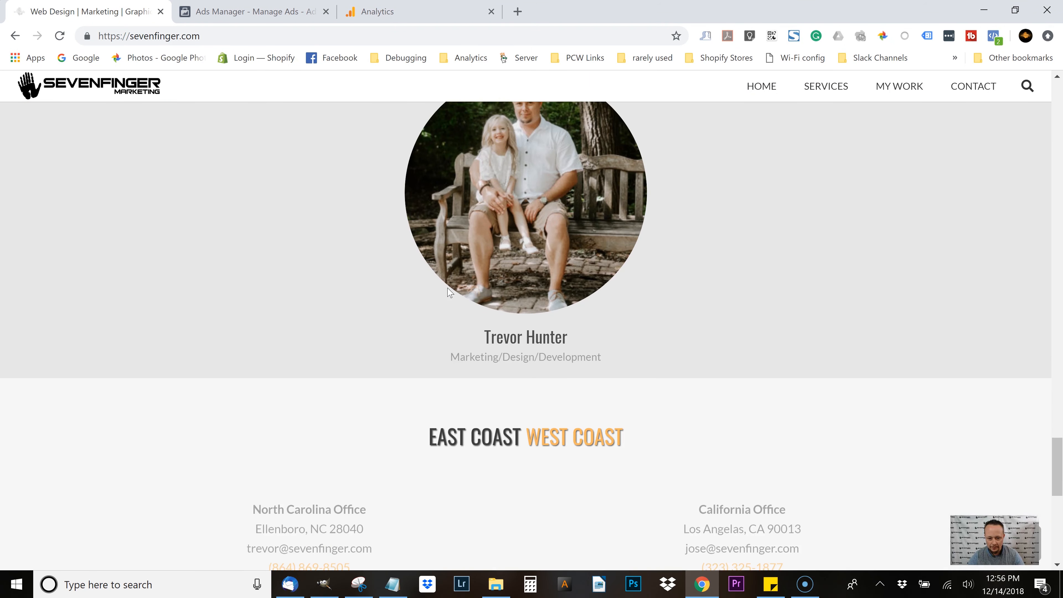
{"action": "scroll", "coordinate": [447, 291], "scroll_direction": "down", "scroll_amount": 8}
{"action": "scroll", "coordinate": [447, 290], "scroll_direction": "up", "scroll_amount": 3}
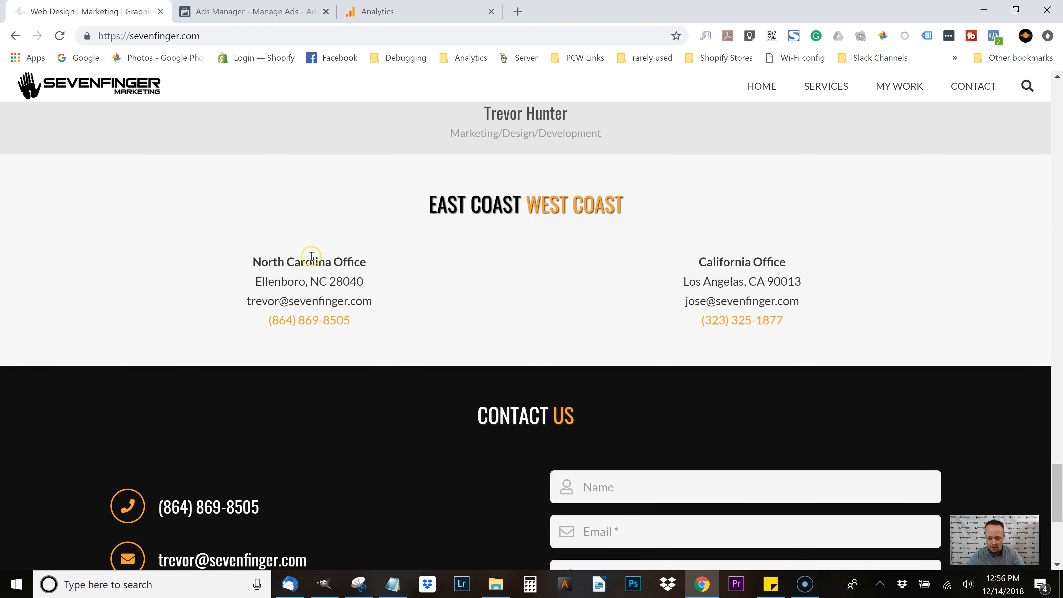
{"action": "scroll", "coordinate": [503, 350], "scroll_direction": "down", "scroll_amount": 3}
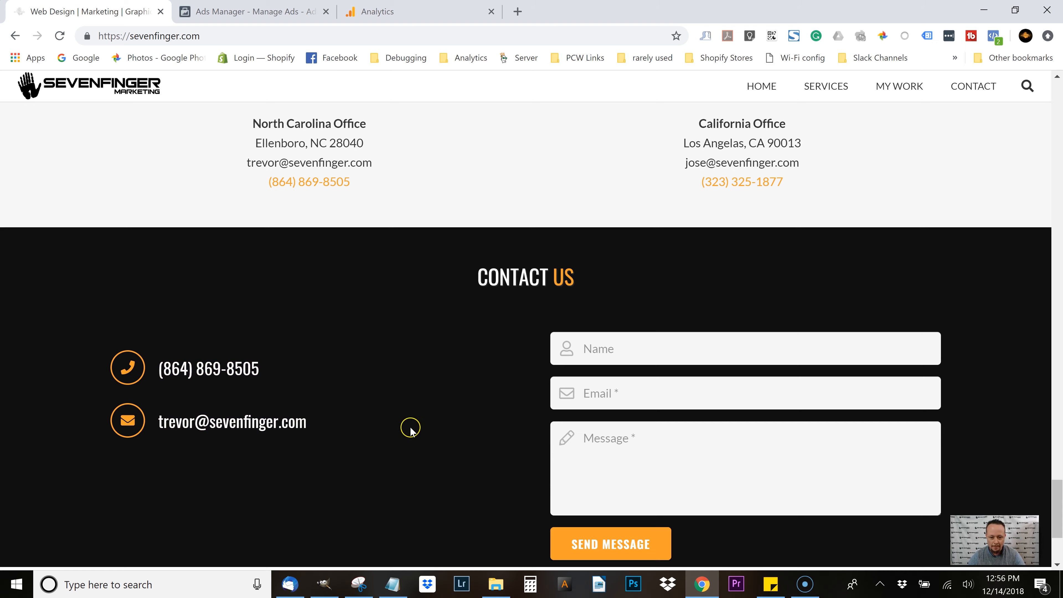
Examine the homepage's client testimonials, COMP certification section and gallery of built work
{"action": "scroll", "coordinate": [411, 429], "scroll_direction": "up", "scroll_amount": 15}
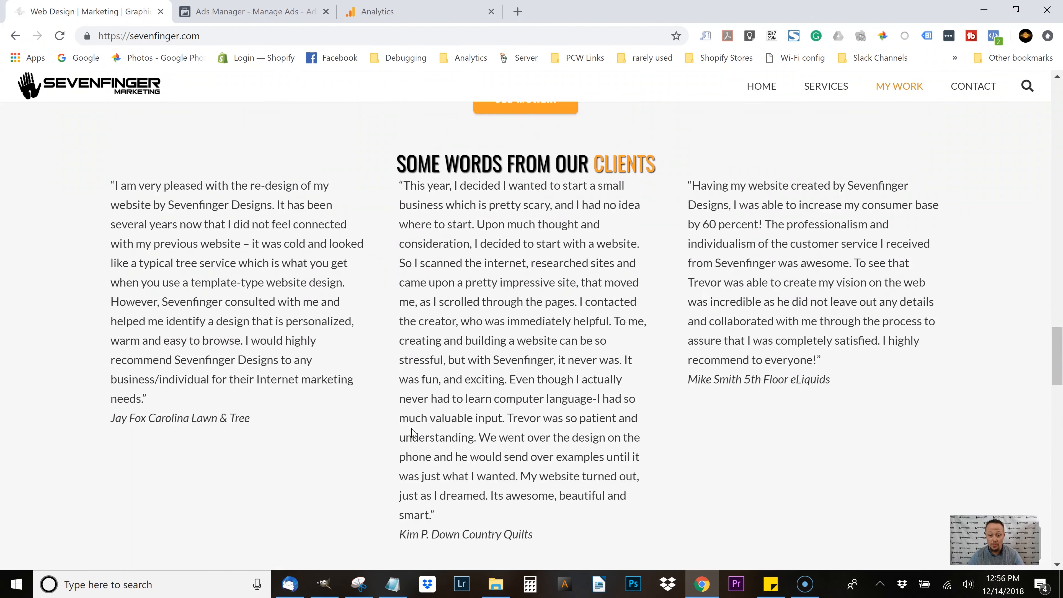
{"action": "scroll", "coordinate": [412, 431], "scroll_direction": "up", "scroll_amount": 15}
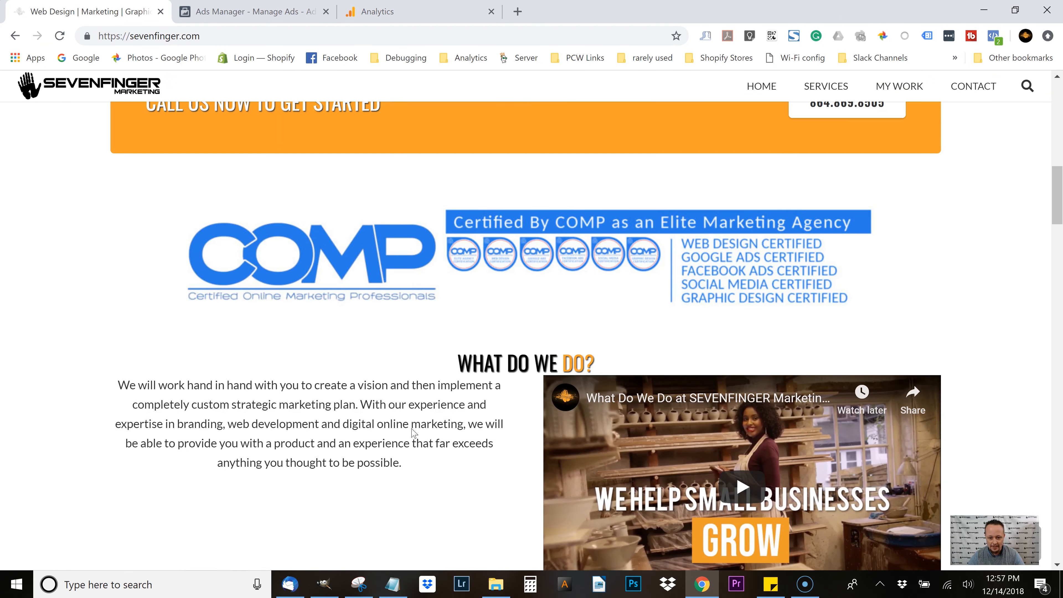
{"action": "scroll", "coordinate": [412, 431], "scroll_direction": "up", "scroll_amount": 3}
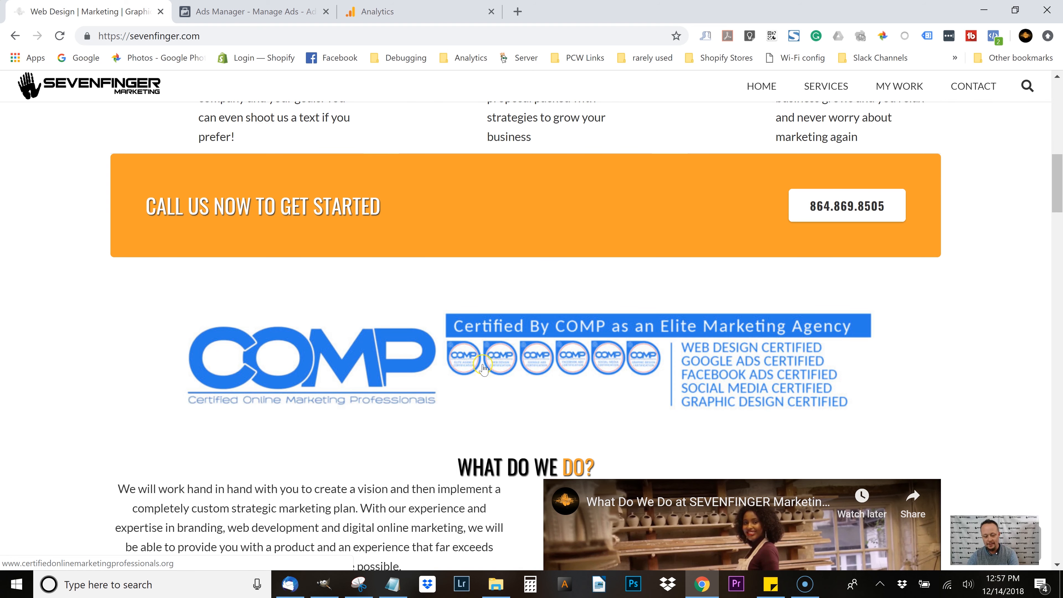
{"action": "scroll", "coordinate": [427, 376], "scroll_direction": "down", "scroll_amount": 20}
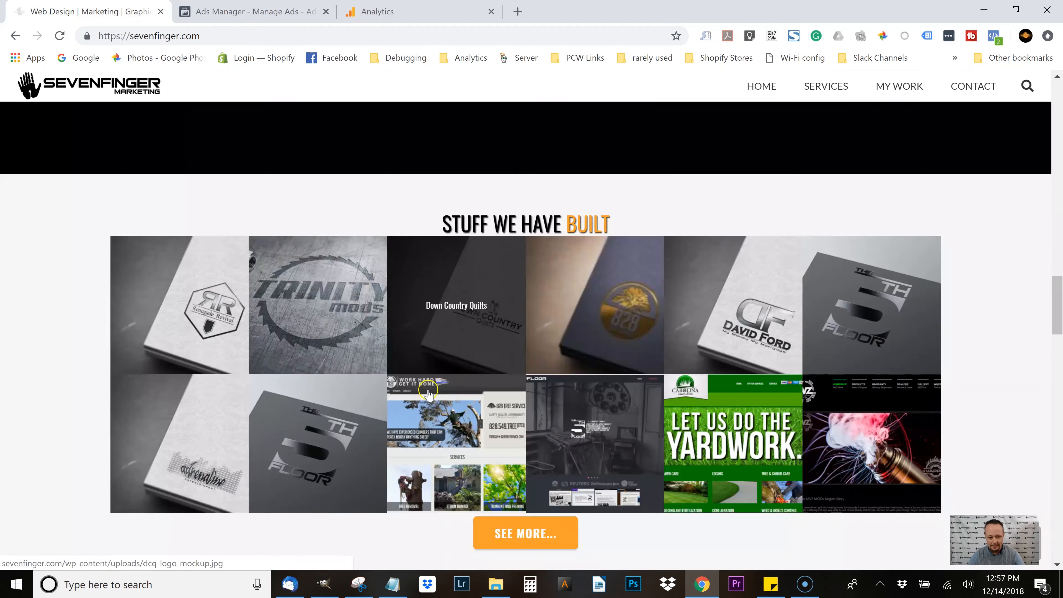
Return to Ads Manager and examine the ad's Headline and News Feed Link Description
{"action": "left_click", "coordinate": [254, 12]}
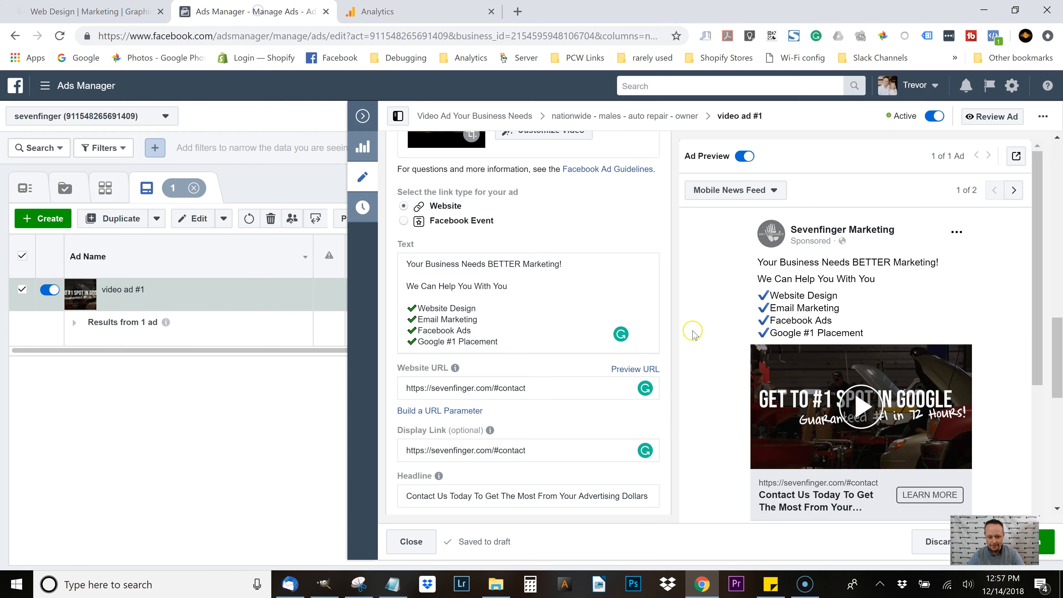
{"action": "scroll", "coordinate": [594, 472], "scroll_direction": "down", "scroll_amount": 3}
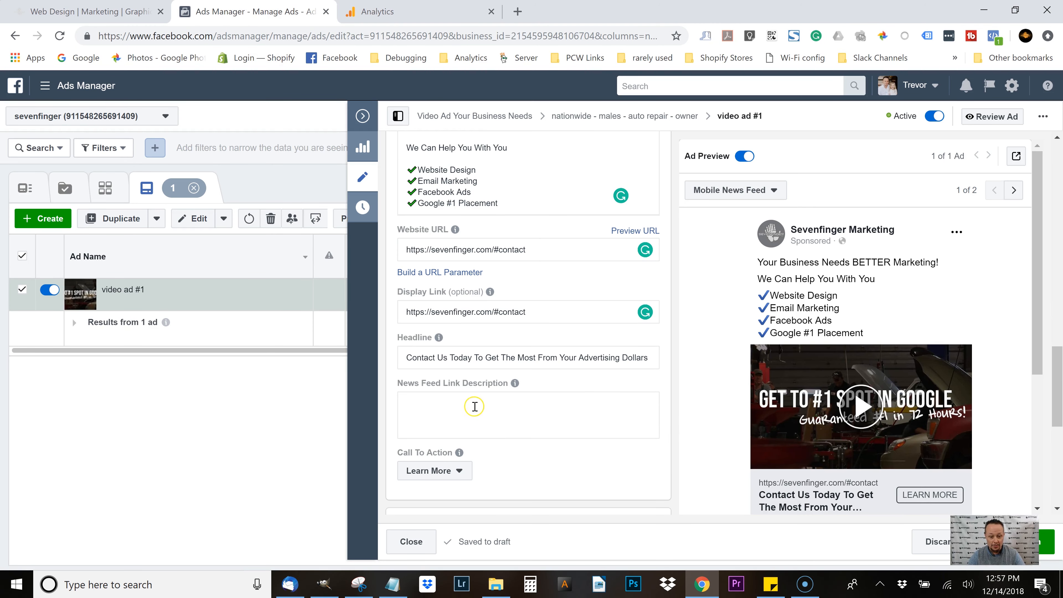
{"action": "left_click_drag", "start_coordinate": [417, 359], "coordinate": [506, 359]}
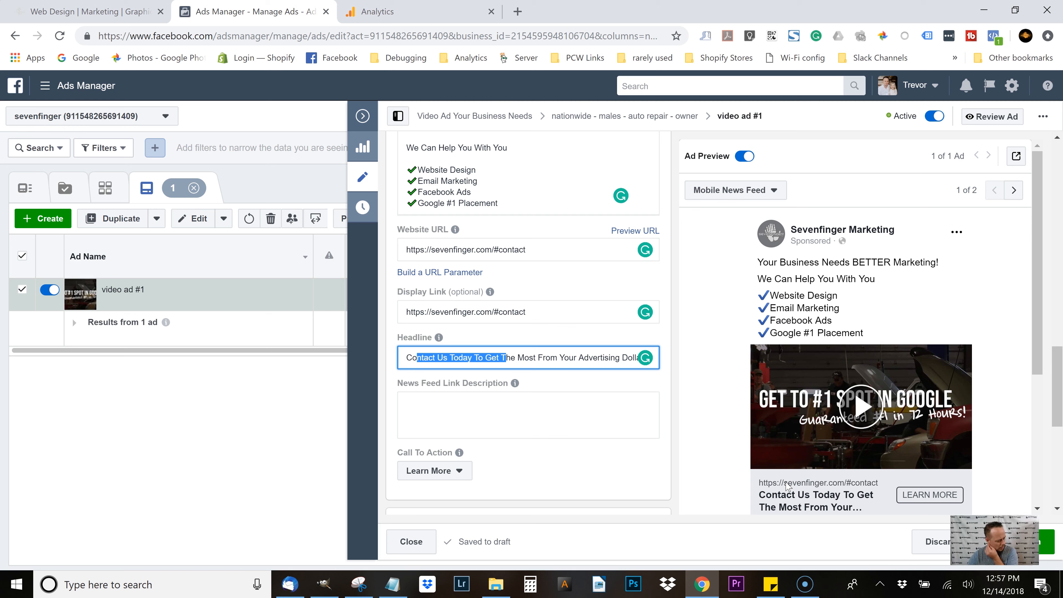
{"action": "left_click", "coordinate": [512, 412]}
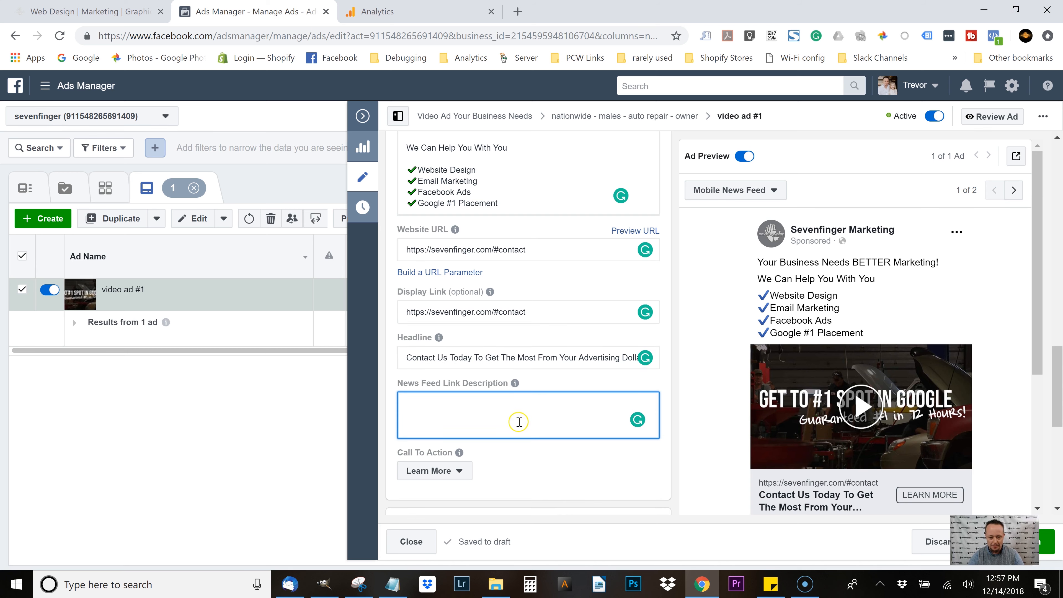
Examine the ad's Call To Action choices and close the list, keeping Learn More
{"action": "scroll", "coordinate": [518, 419], "scroll_direction": "down", "scroll_amount": 2}
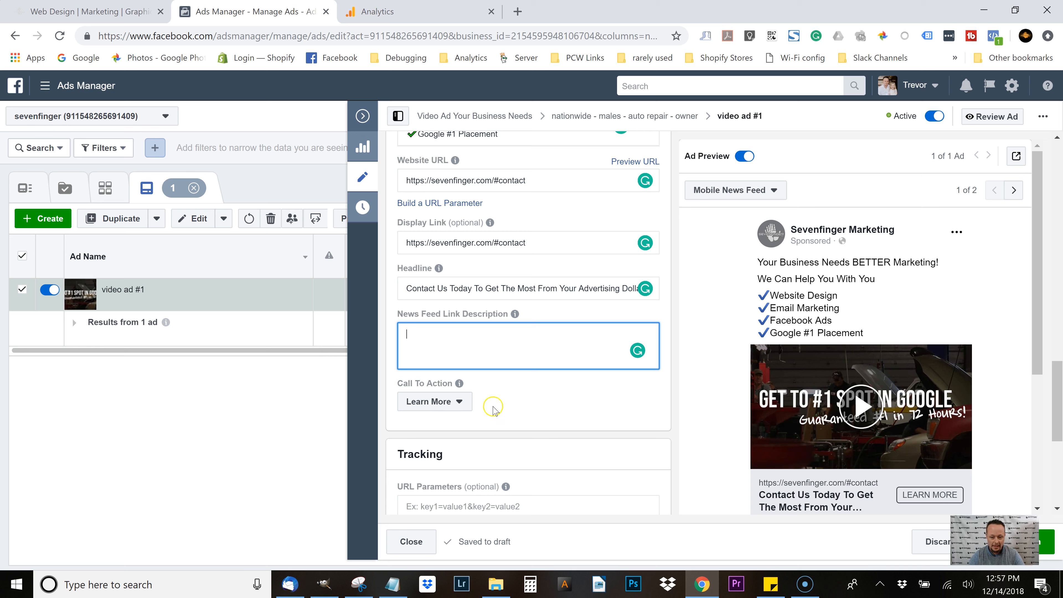
{"action": "left_click", "coordinate": [458, 403]}
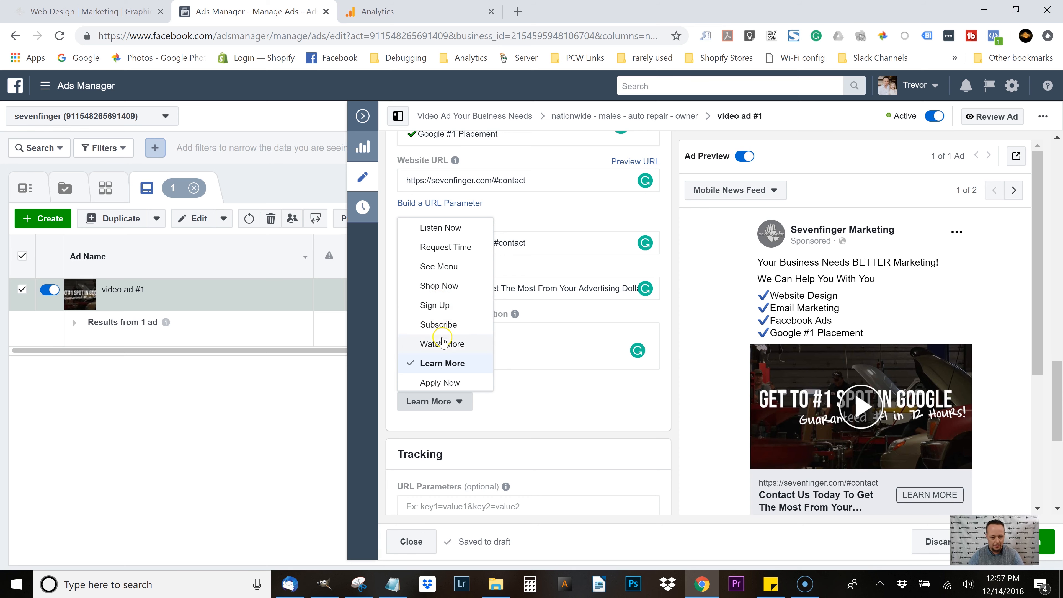
{"action": "left_click", "coordinate": [520, 397]}
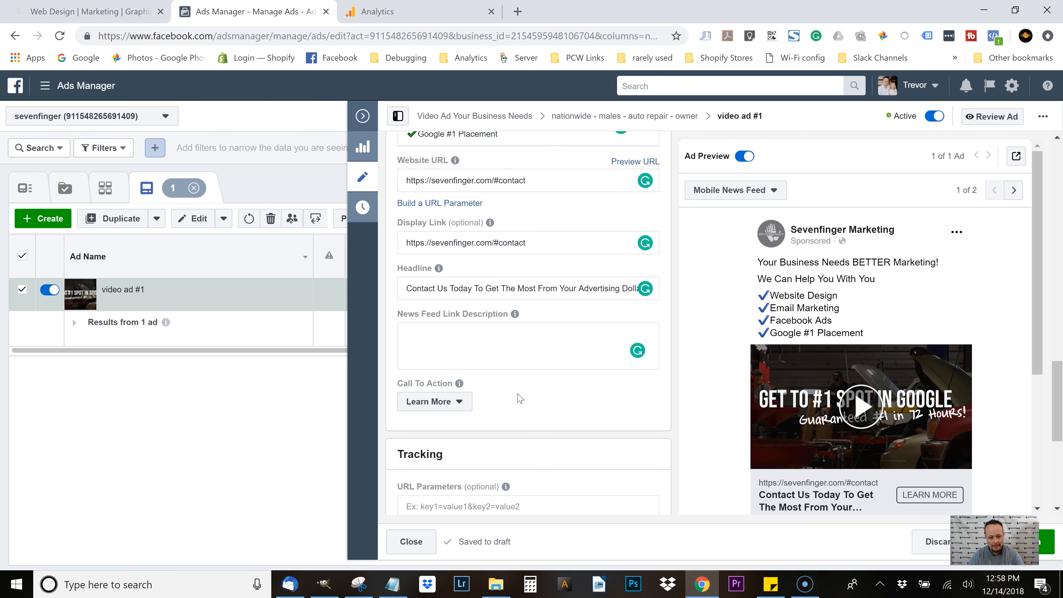
Review video ad #1's settings from identity to ad text and publish the ad's changes
{"action": "scroll", "coordinate": [576, 406], "scroll_direction": "up", "scroll_amount": 10}
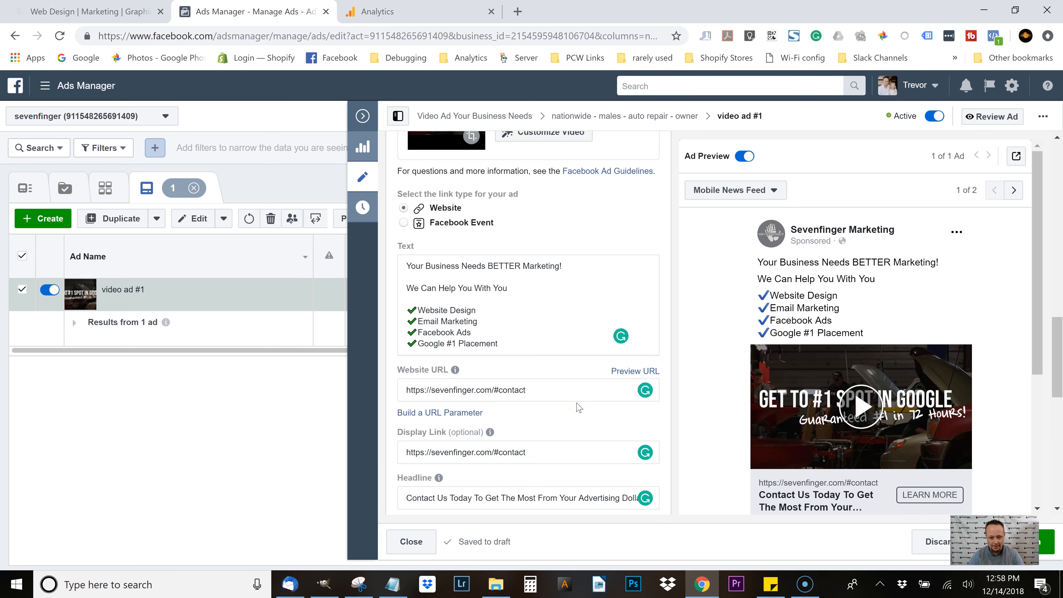
{"action": "scroll", "coordinate": [579, 407], "scroll_direction": "up", "scroll_amount": 10}
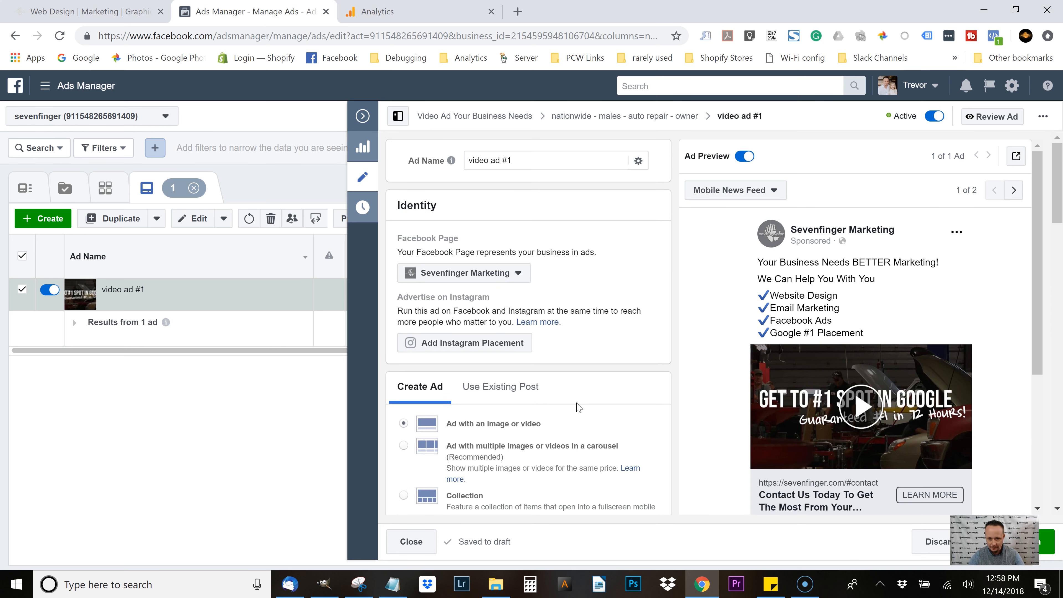
{"action": "scroll", "coordinate": [579, 407], "scroll_direction": "down", "scroll_amount": 7}
{"action": "scroll", "coordinate": [578, 406], "scroll_direction": "down", "scroll_amount": 15}
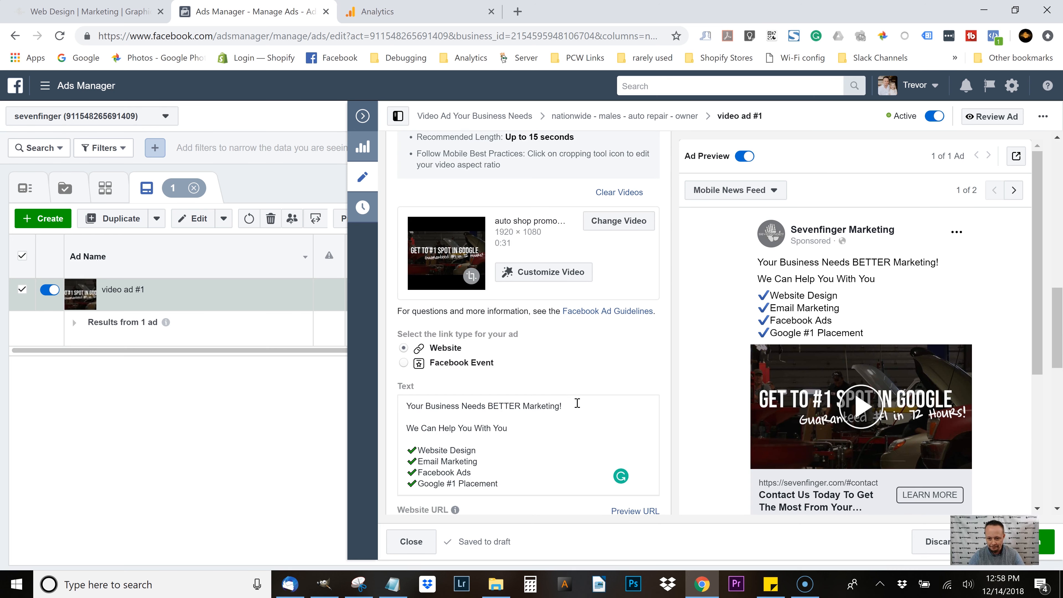
{"action": "left_click", "coordinate": [1050, 546]}
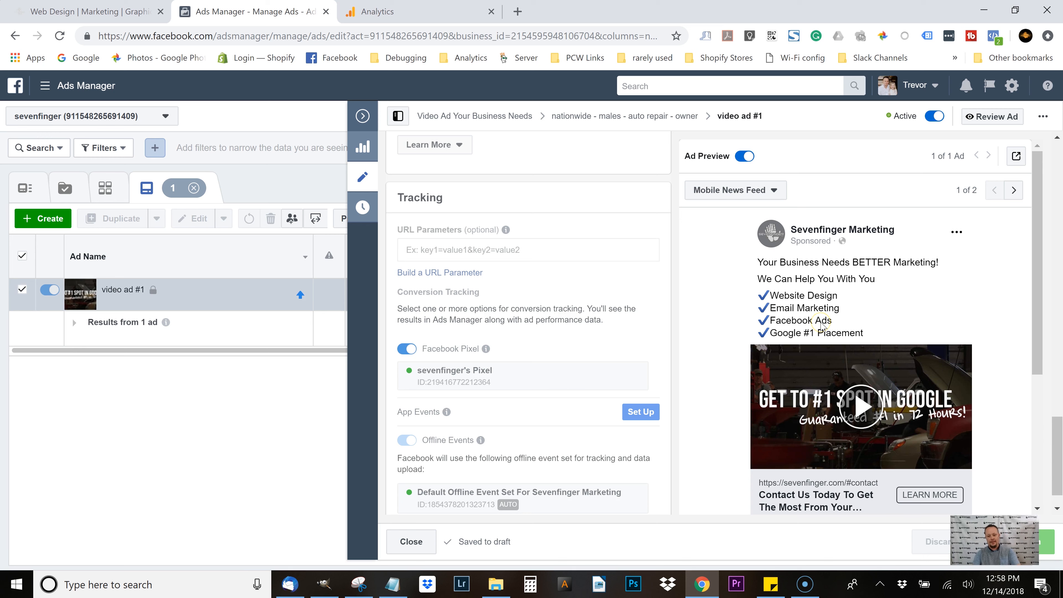